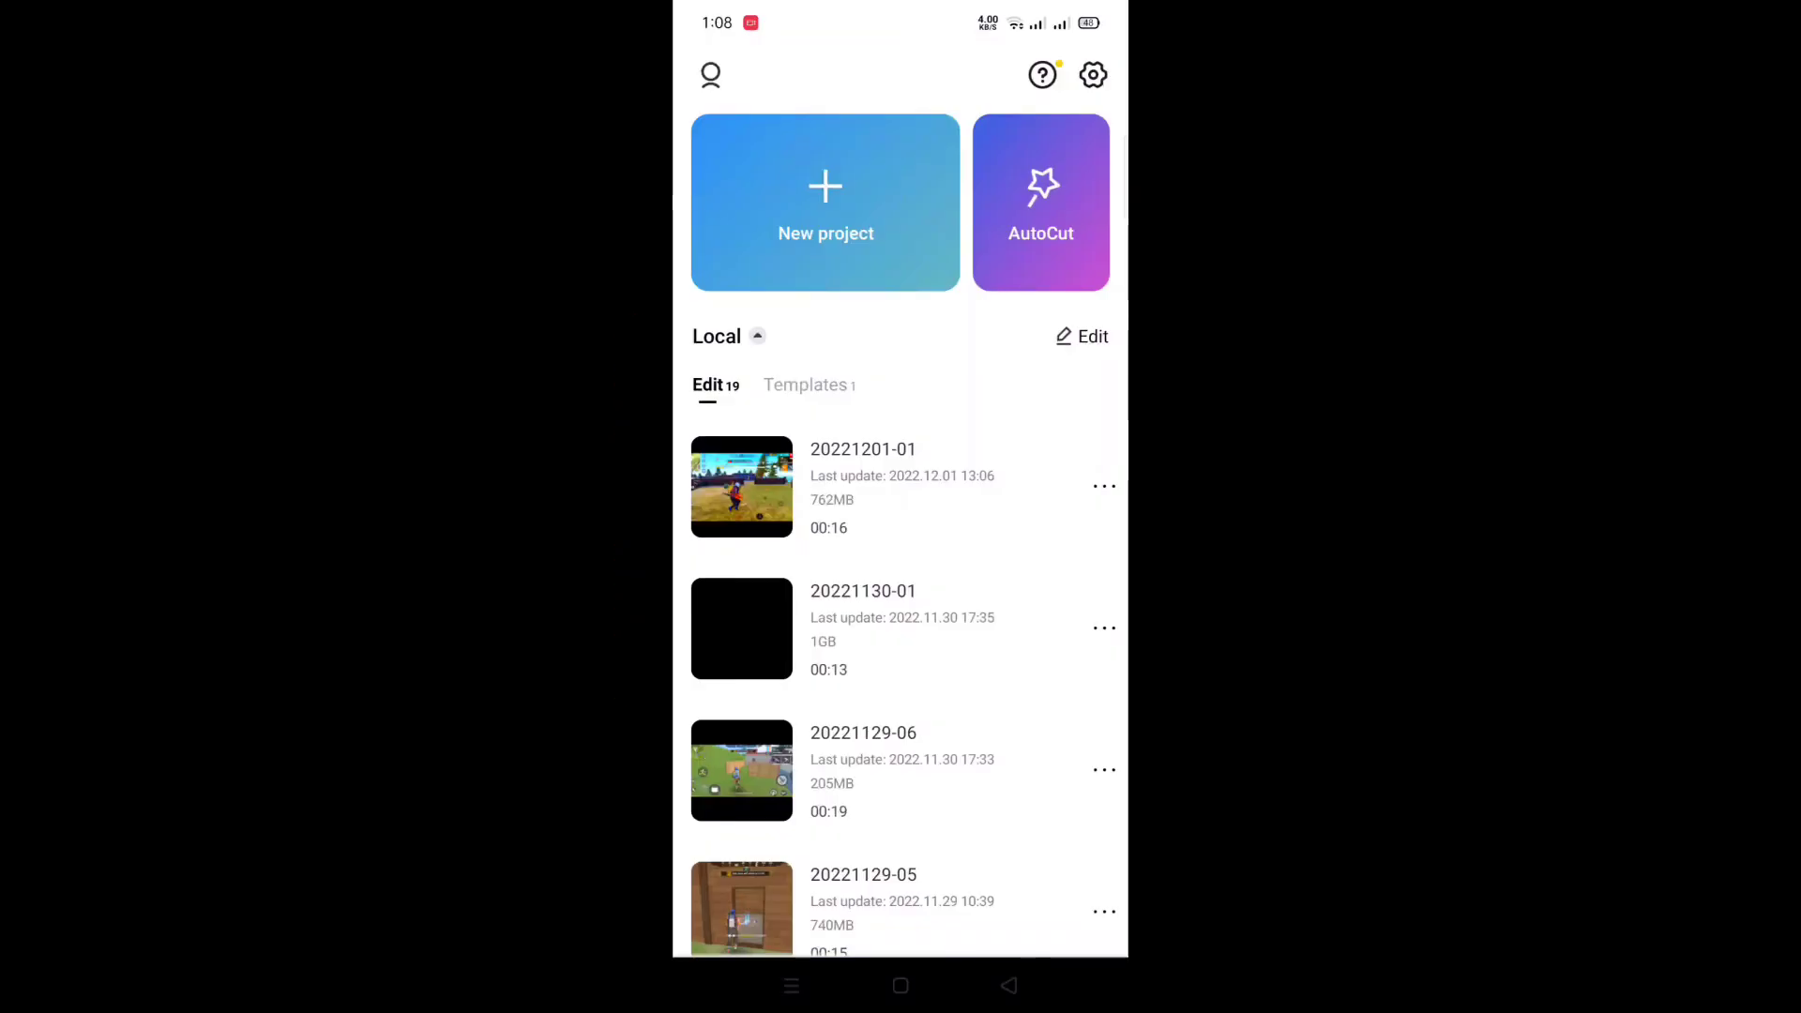
Start a new project with the gameplay clip on a 9:16 canvas and play it.
click(867, 235)
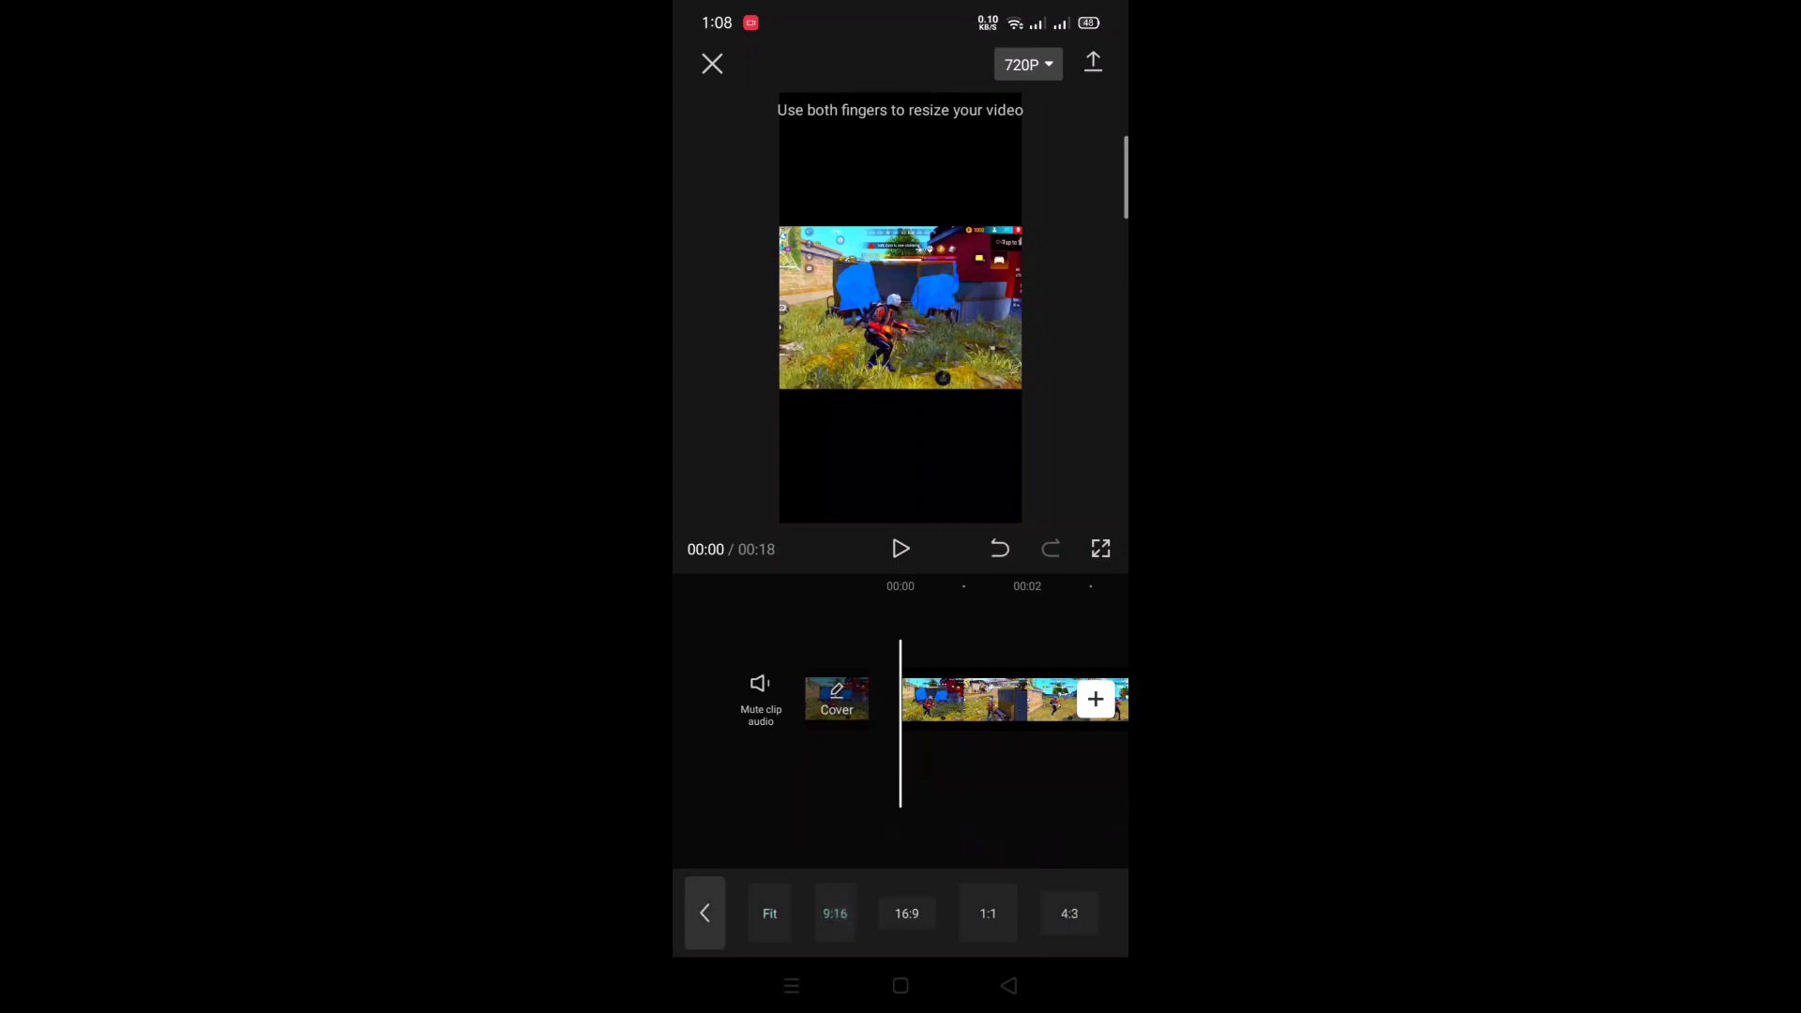
mouse_move(985, 698)
mouse_down()
mouse_move(873, 698)
mouse_move(986, 699)
mouse_up()
click(704, 914)
click(901, 550)
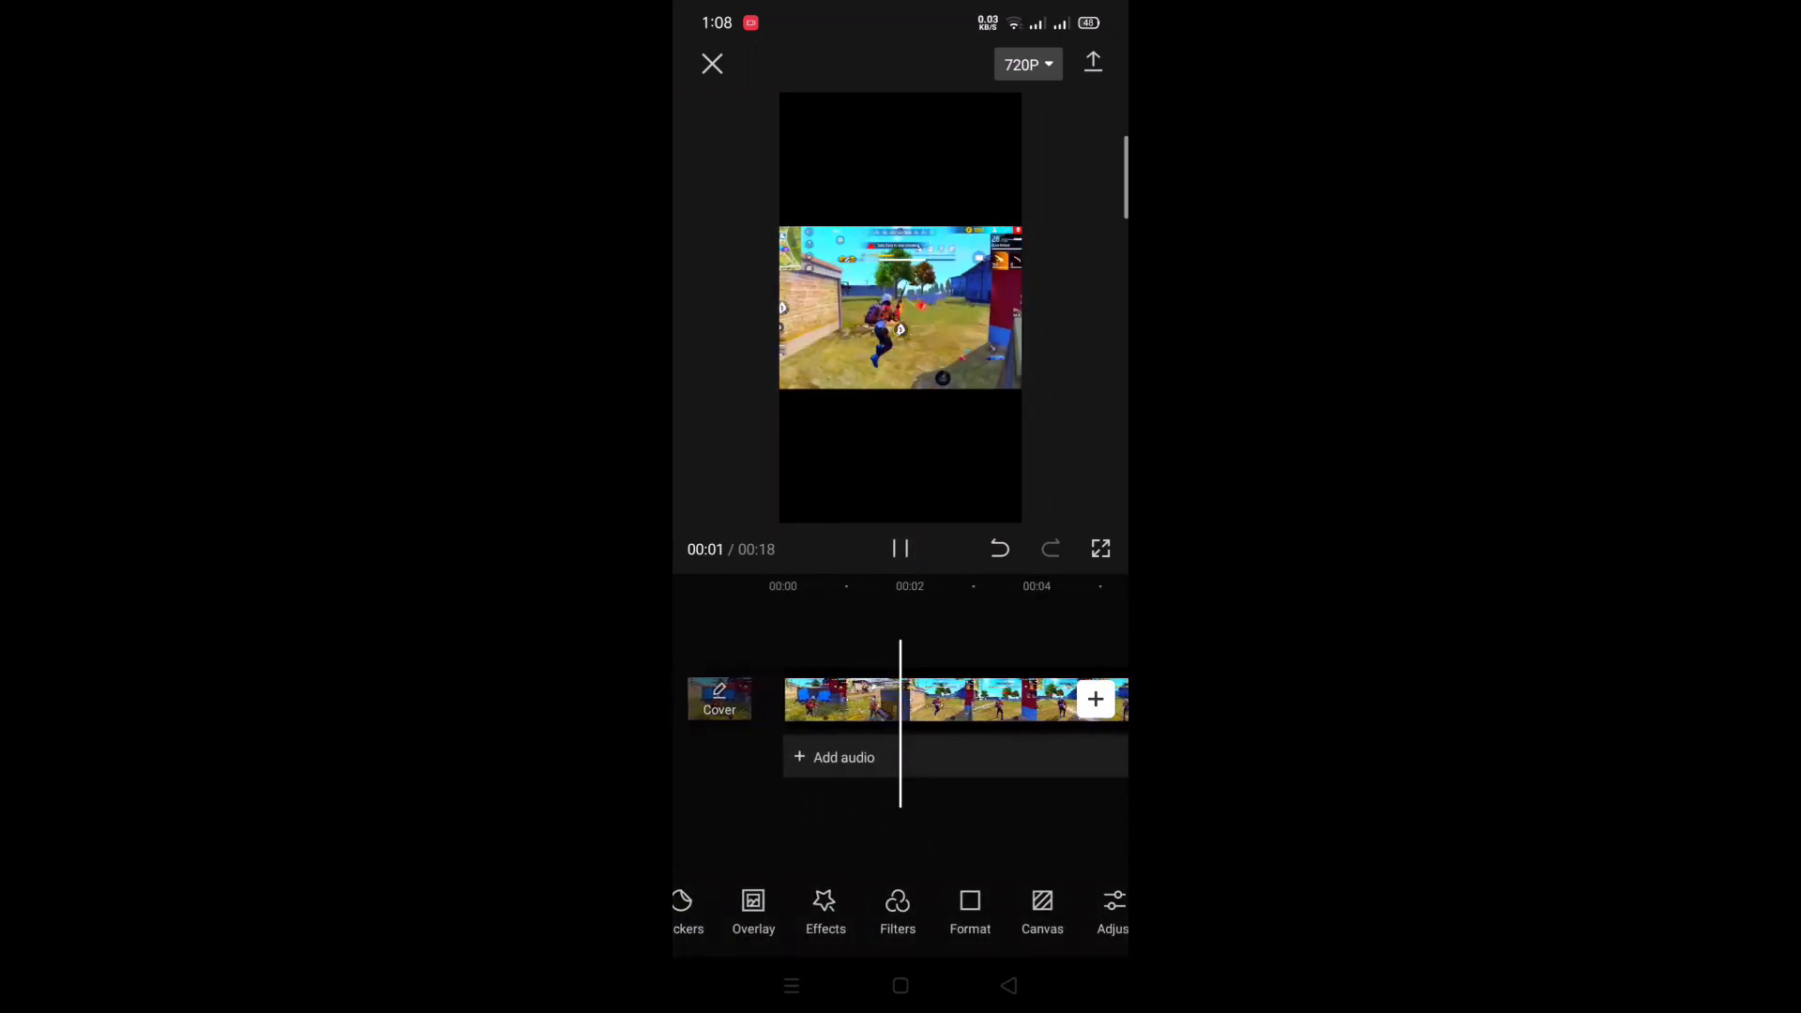
Raise the clip's contrast and saturation to 25, then play it back to check.
drag(895, 760, 985, 760)
click(986, 693)
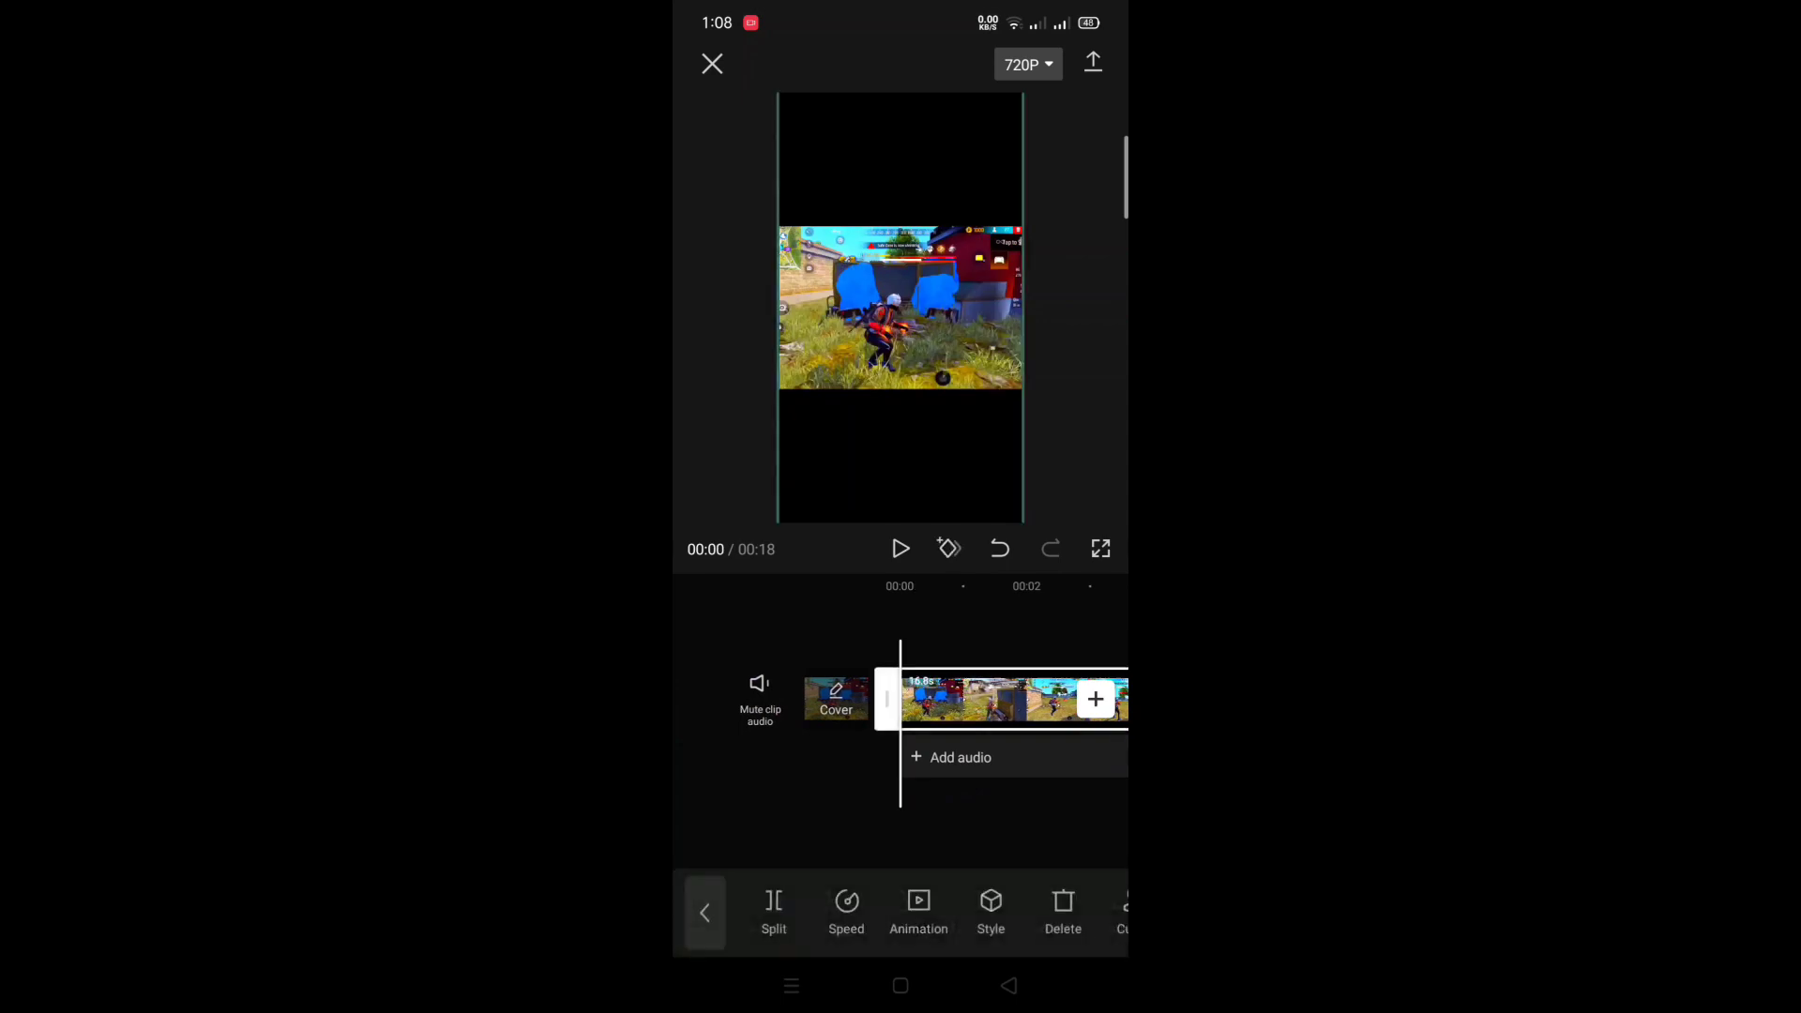
drag(1014, 915, 844, 914)
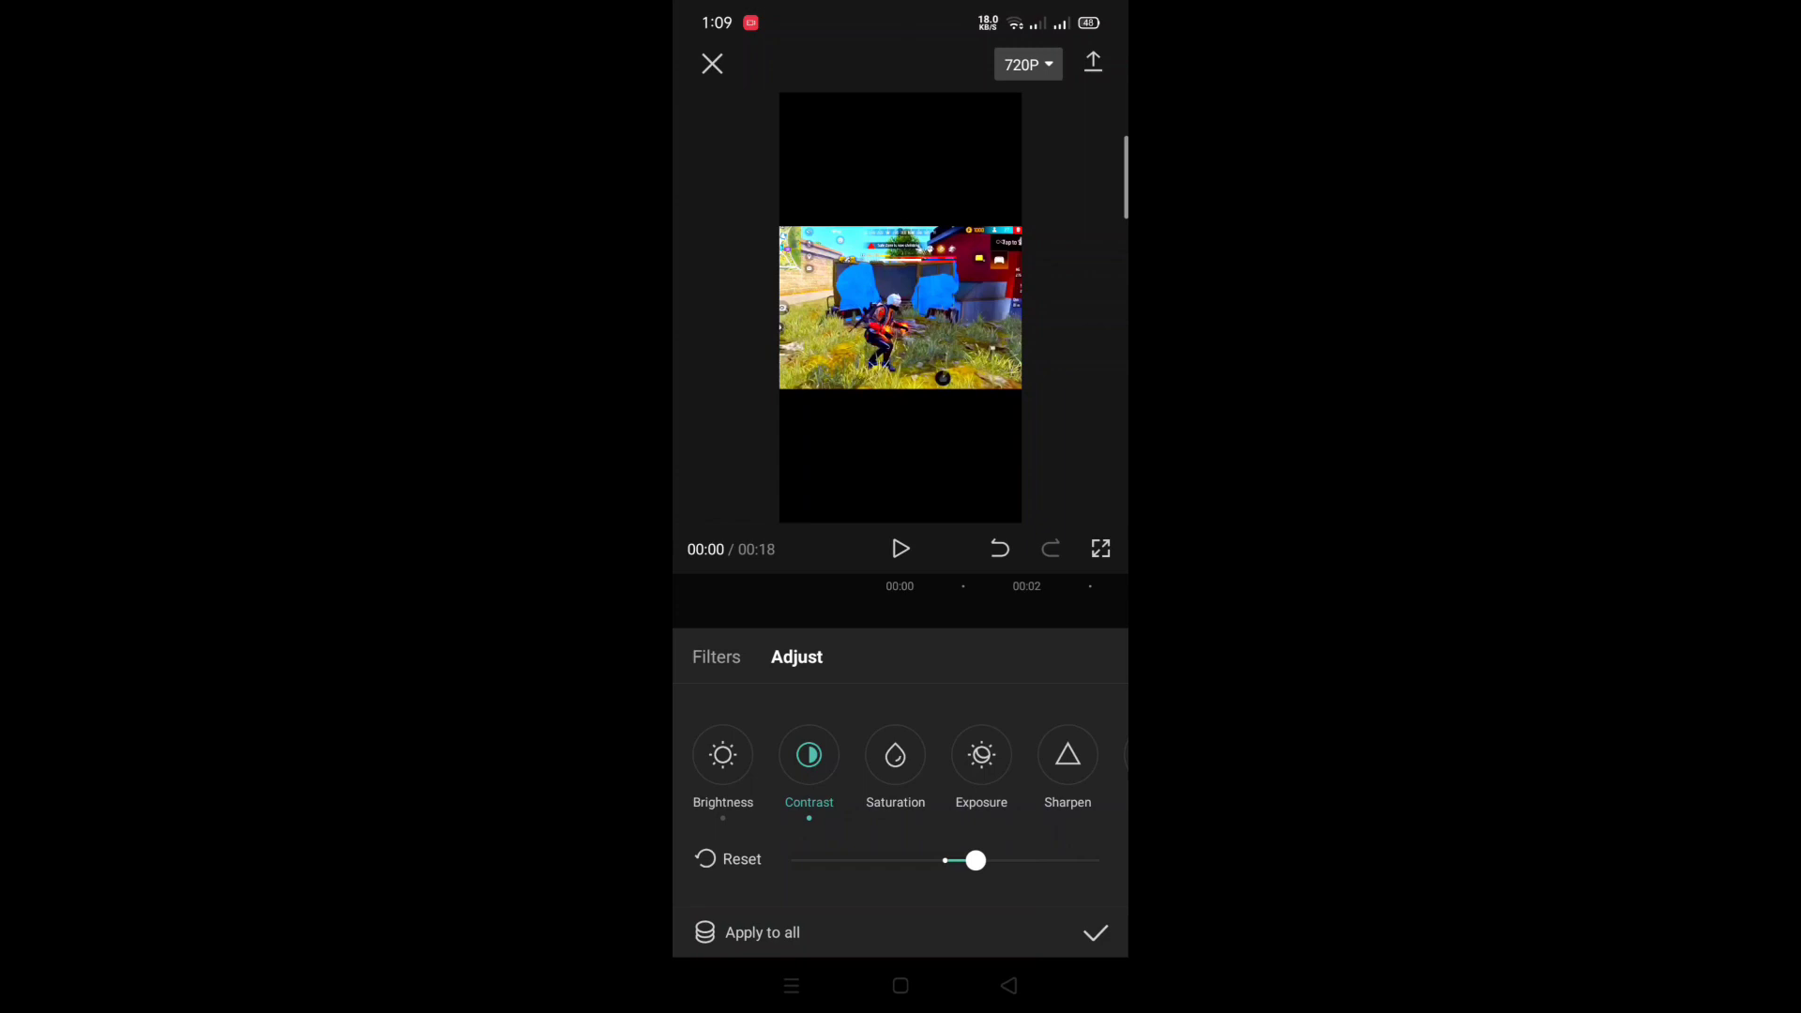
click(896, 756)
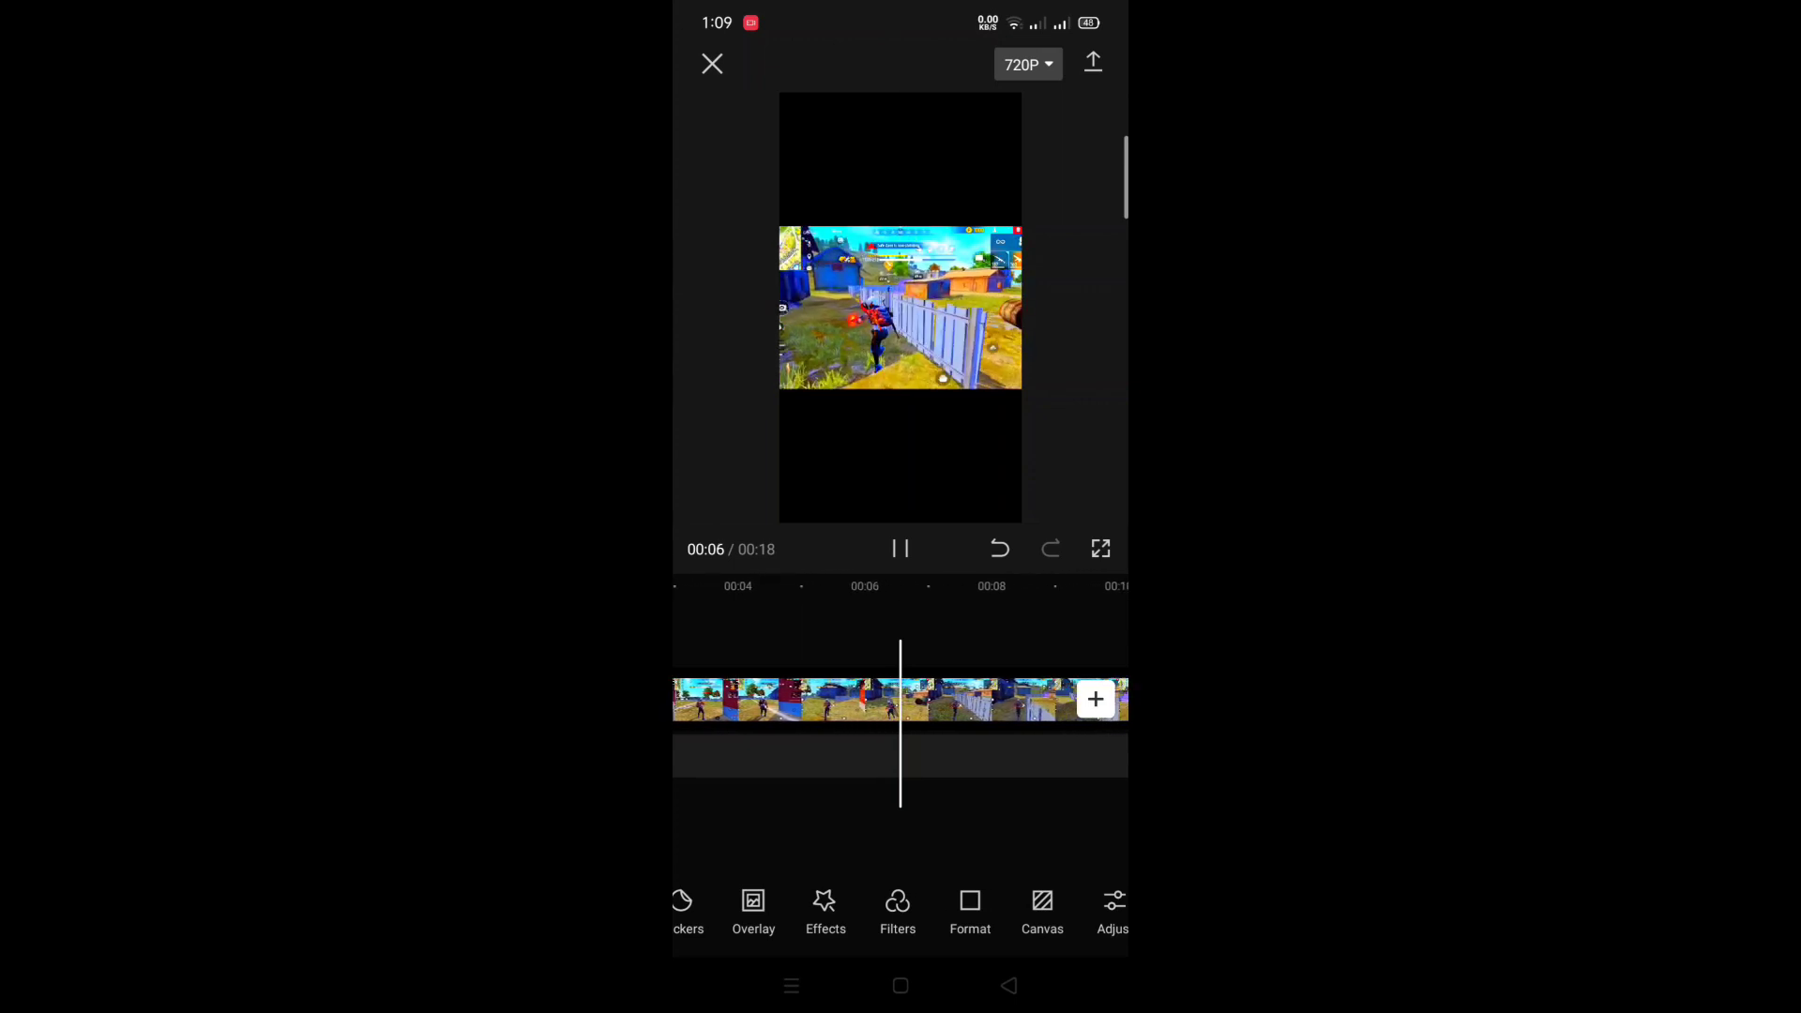
click(959, 792)
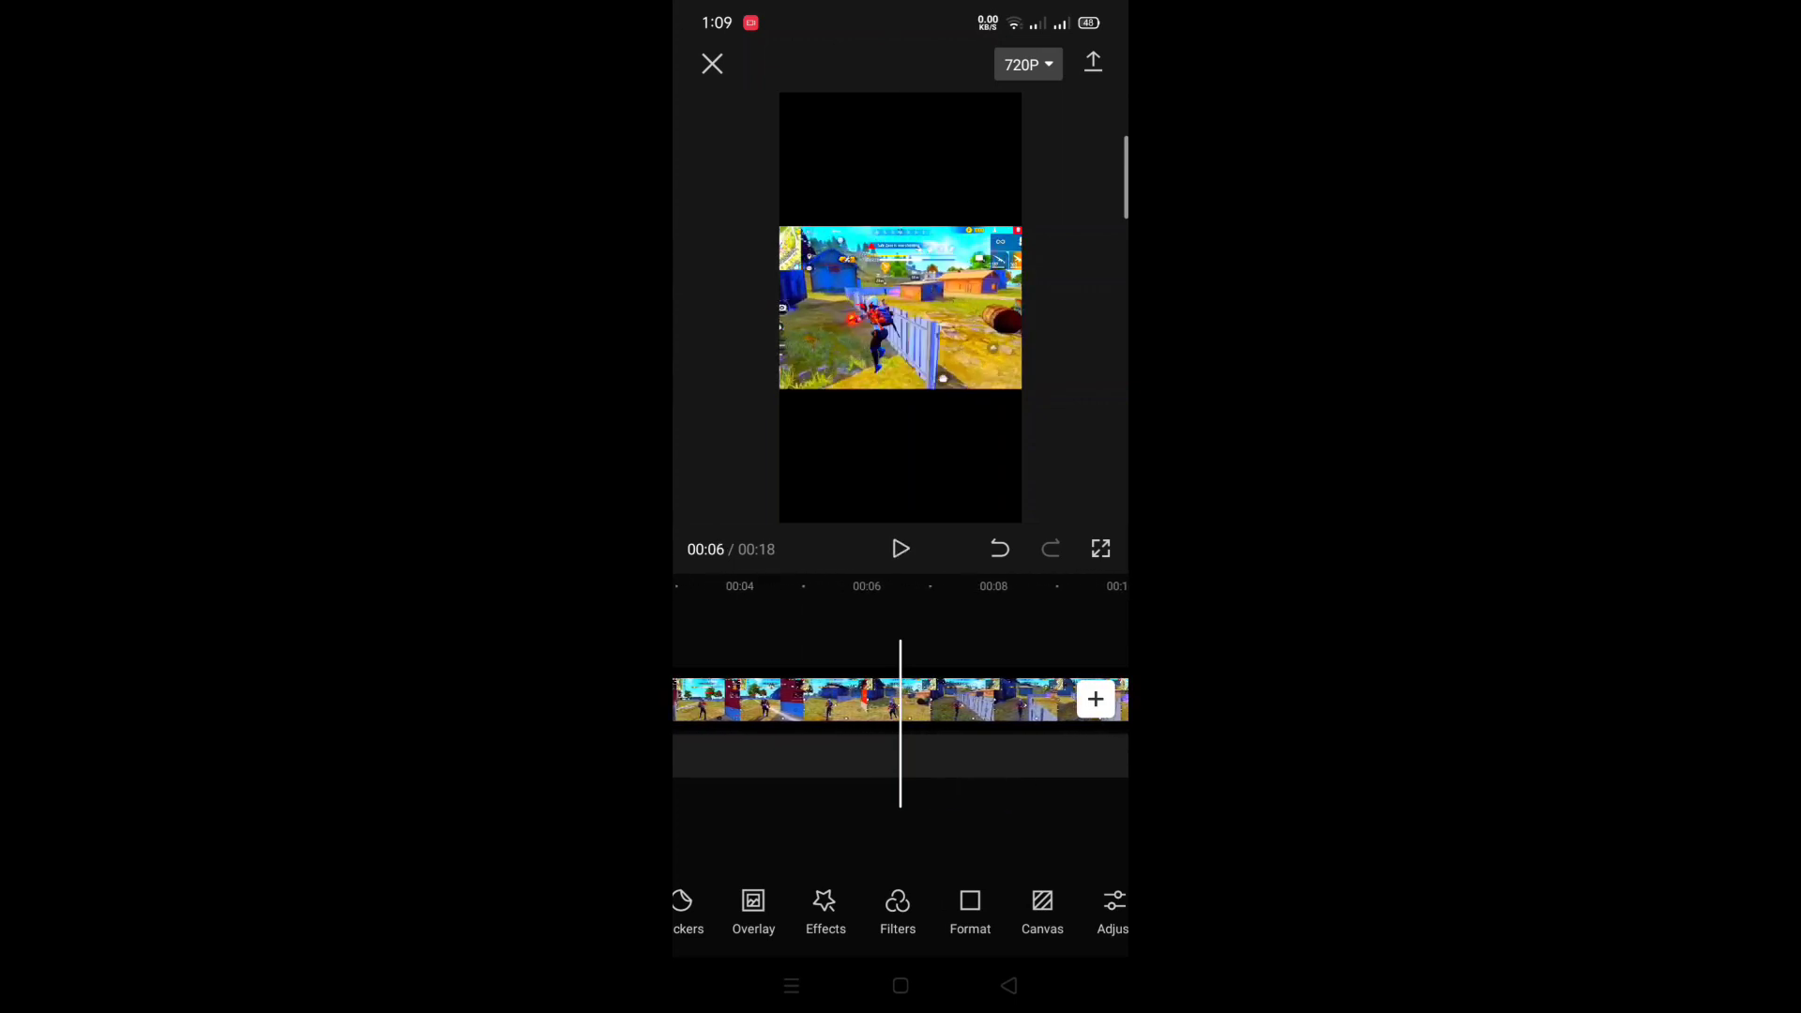
click(901, 549)
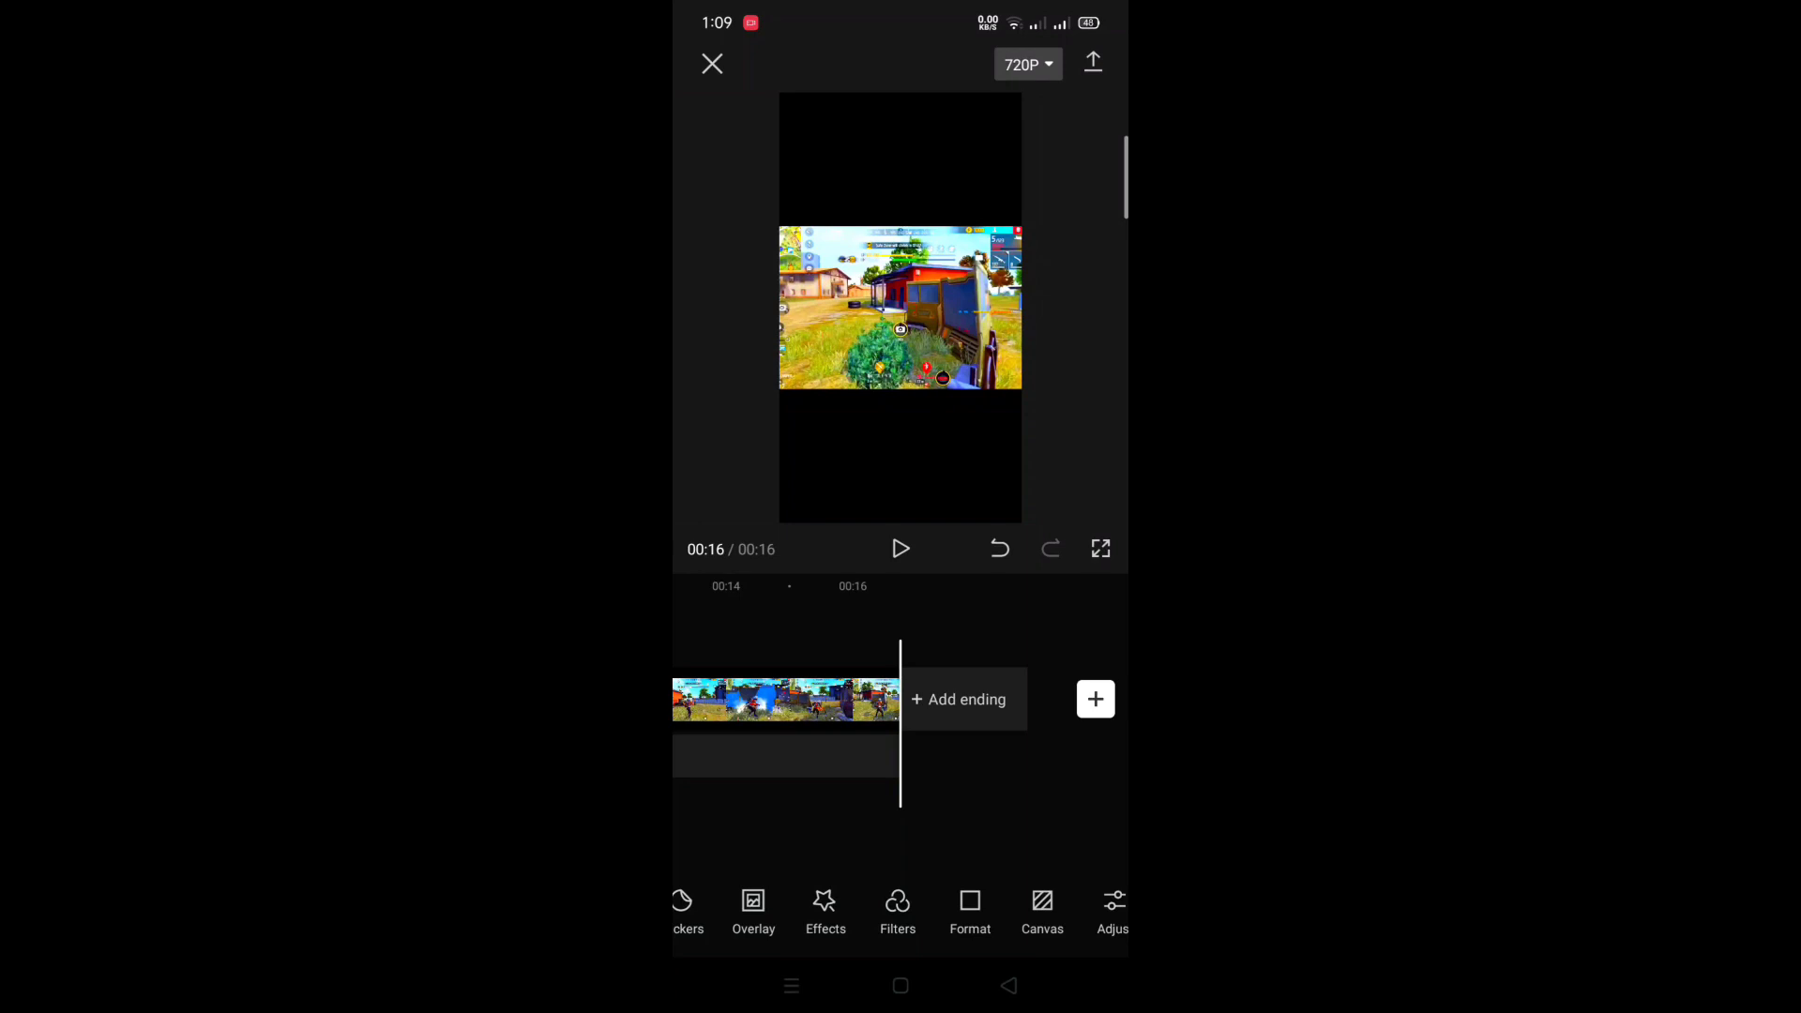
Export the 16-second clip at 1080p and close the Ready to share screen.
click(1029, 63)
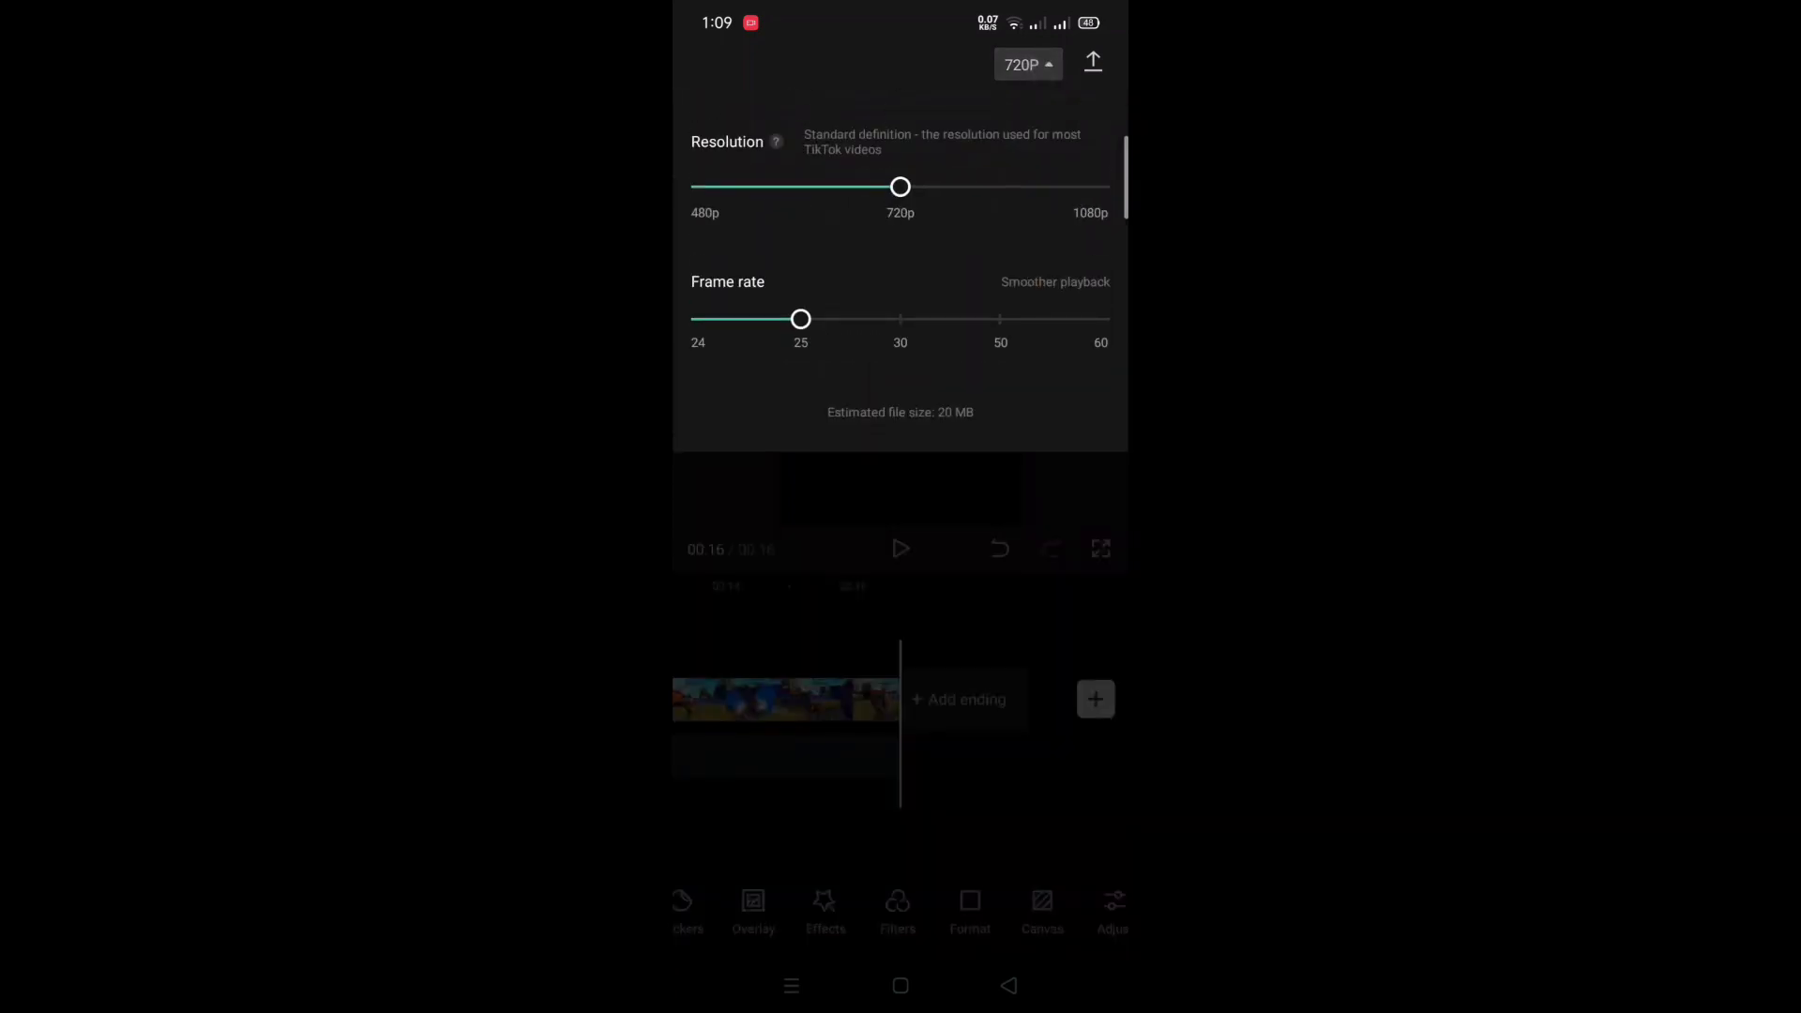
drag(899, 187, 1099, 187)
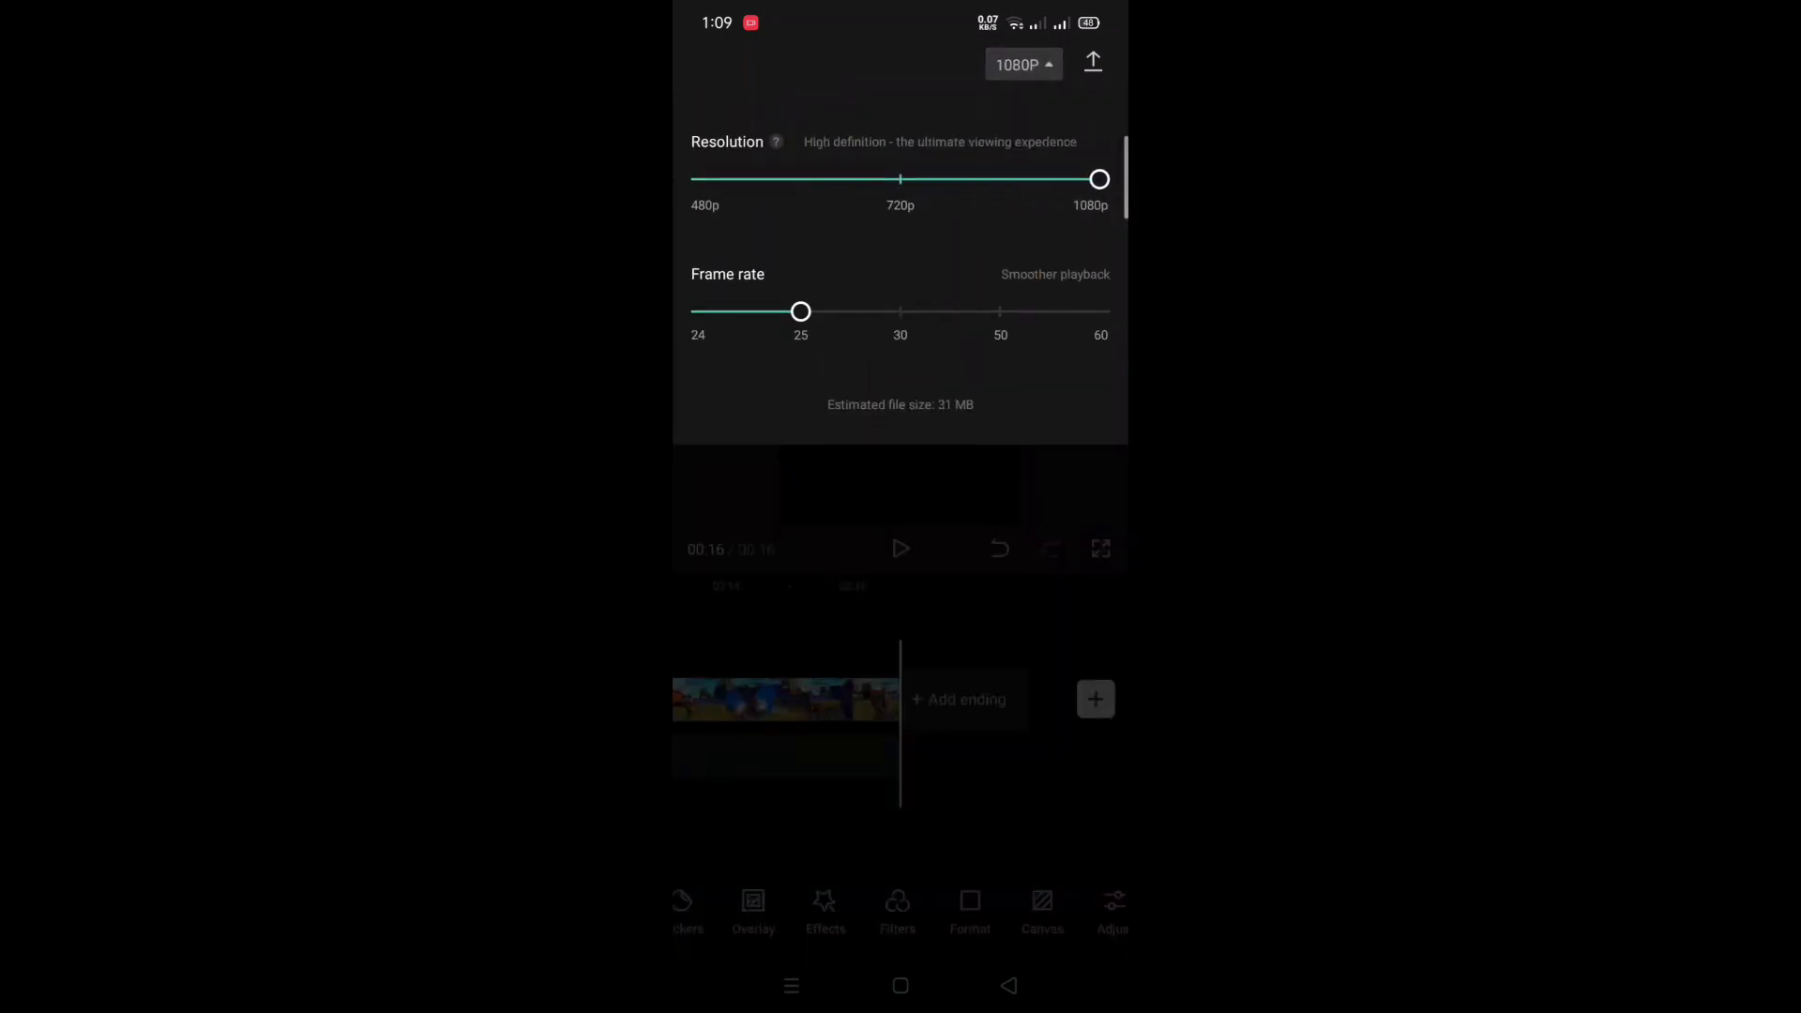
drag(801, 320, 1099, 312)
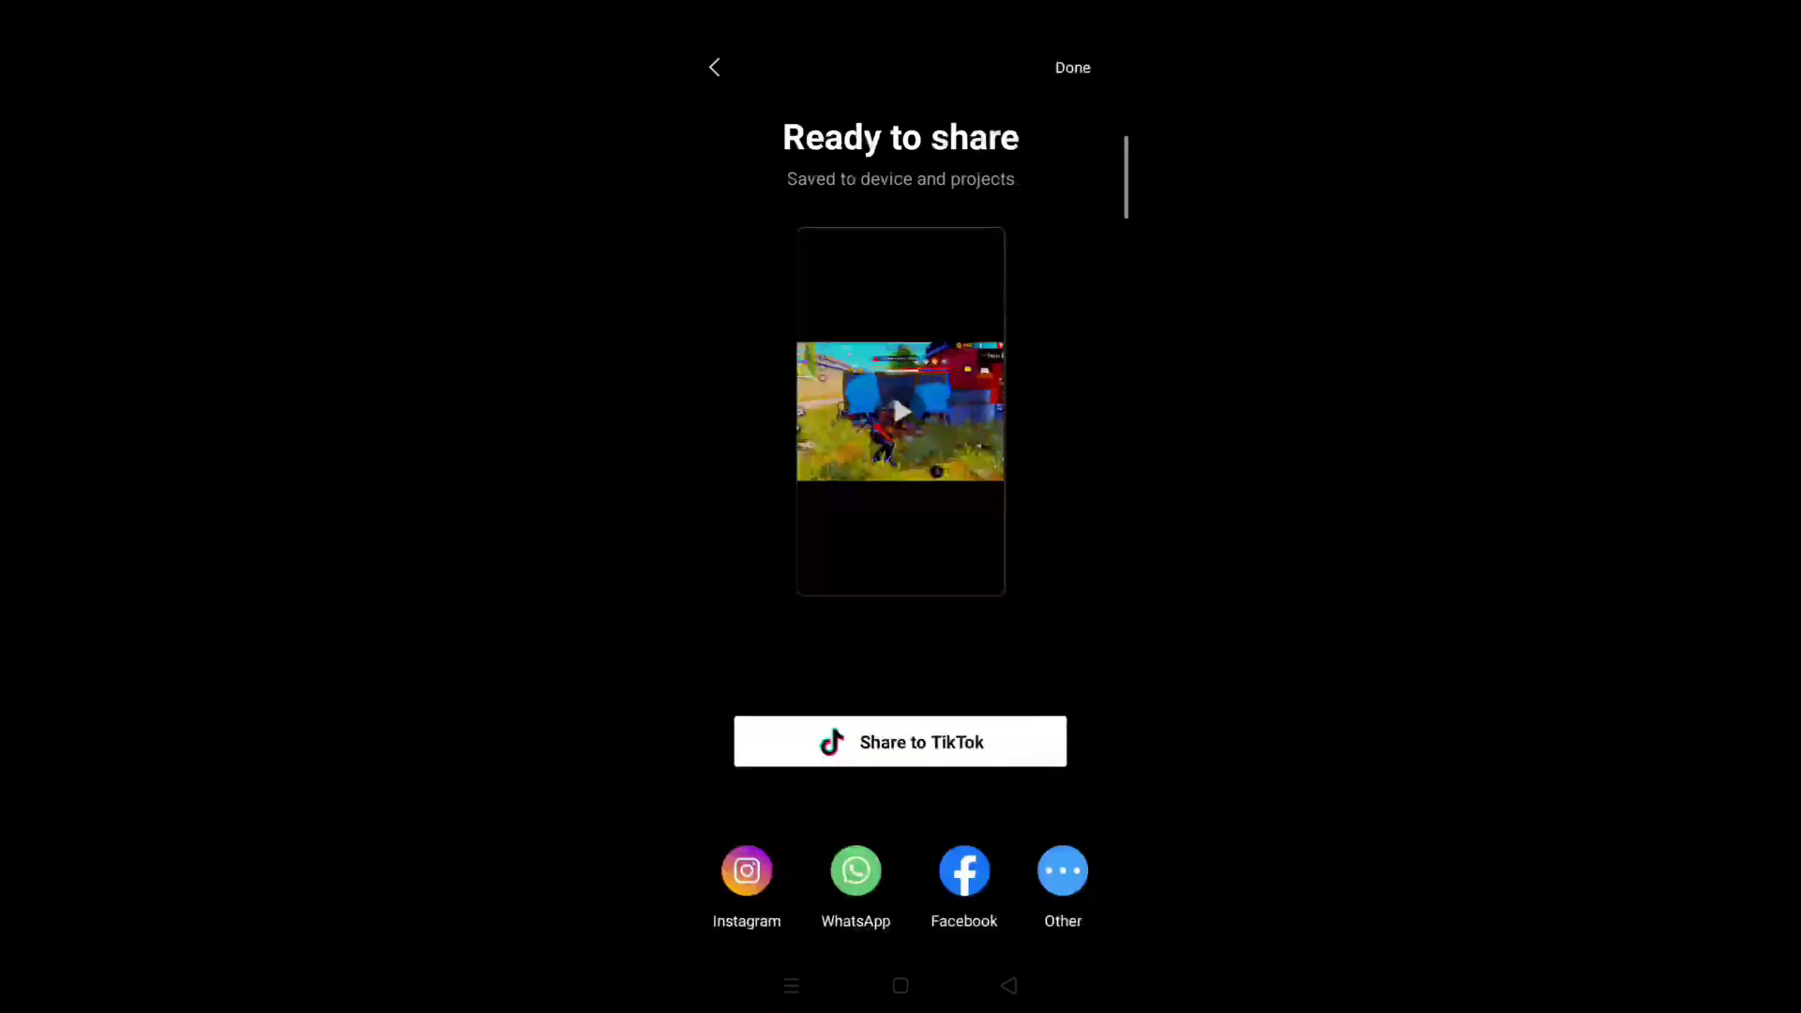
click(1072, 68)
Leave CapCut and launch the Play Store from the home screen.
click(901, 985)
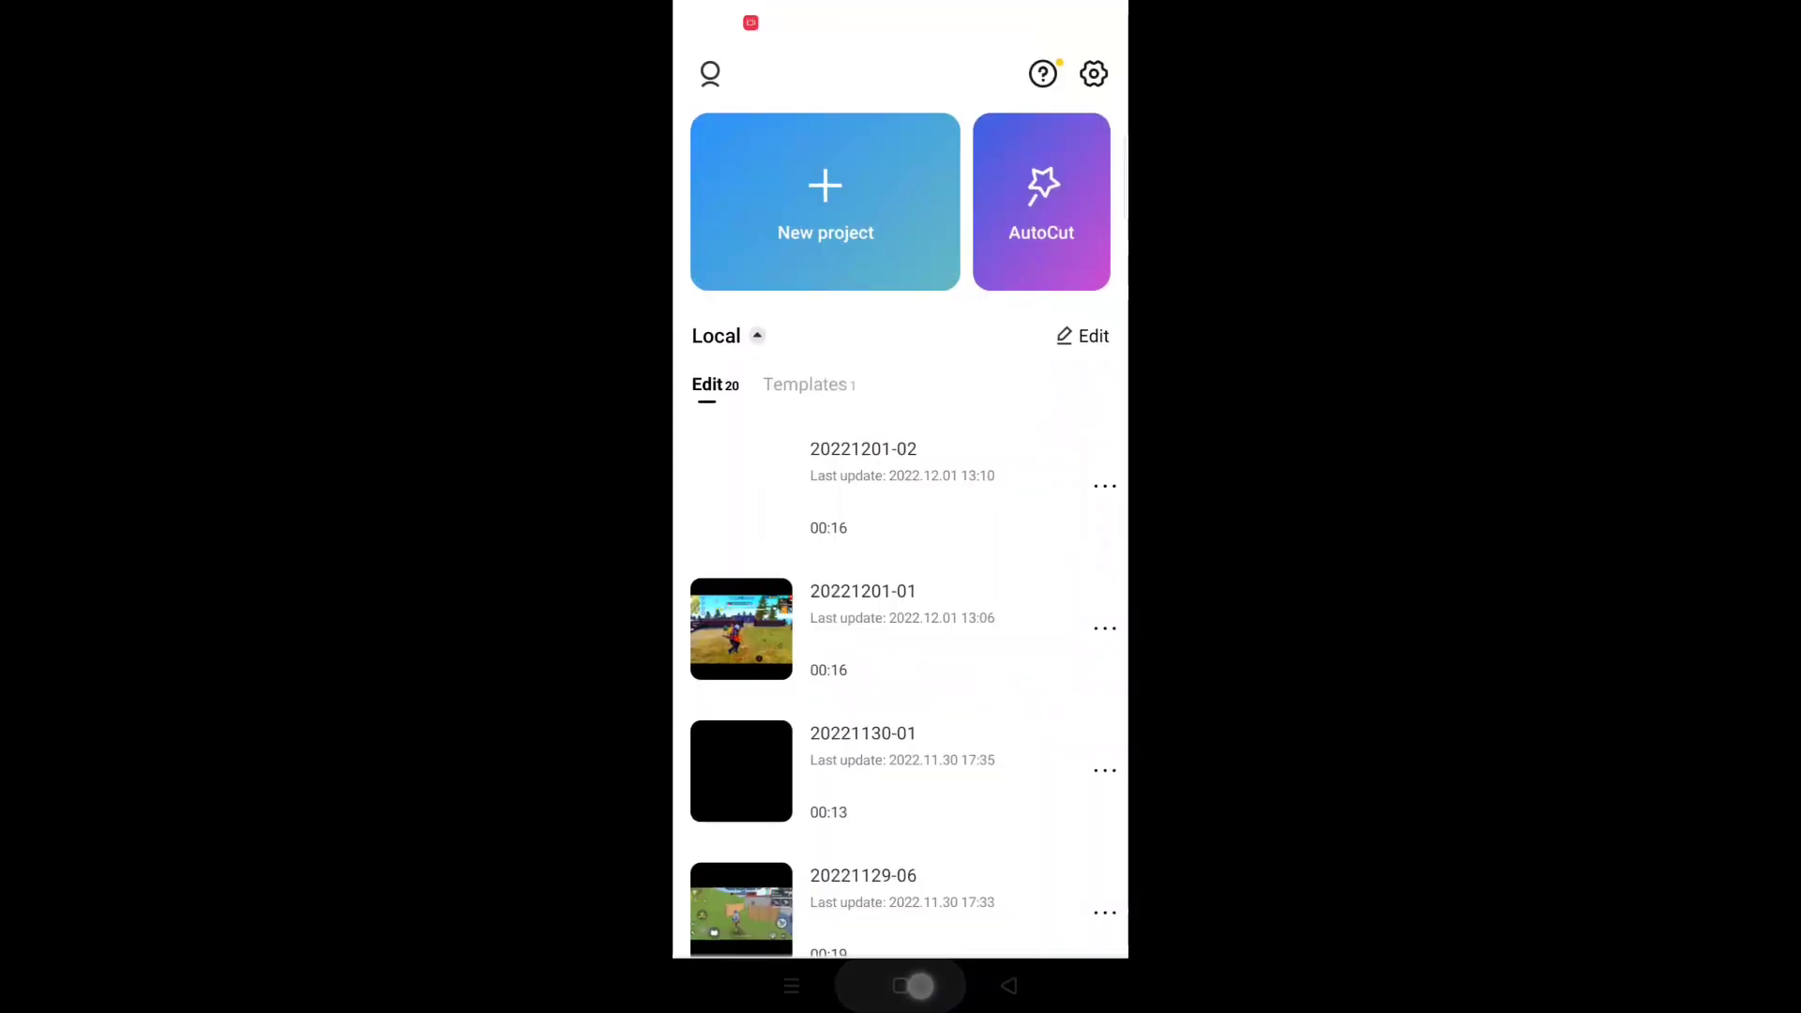
drag(1041, 563, 732, 563)
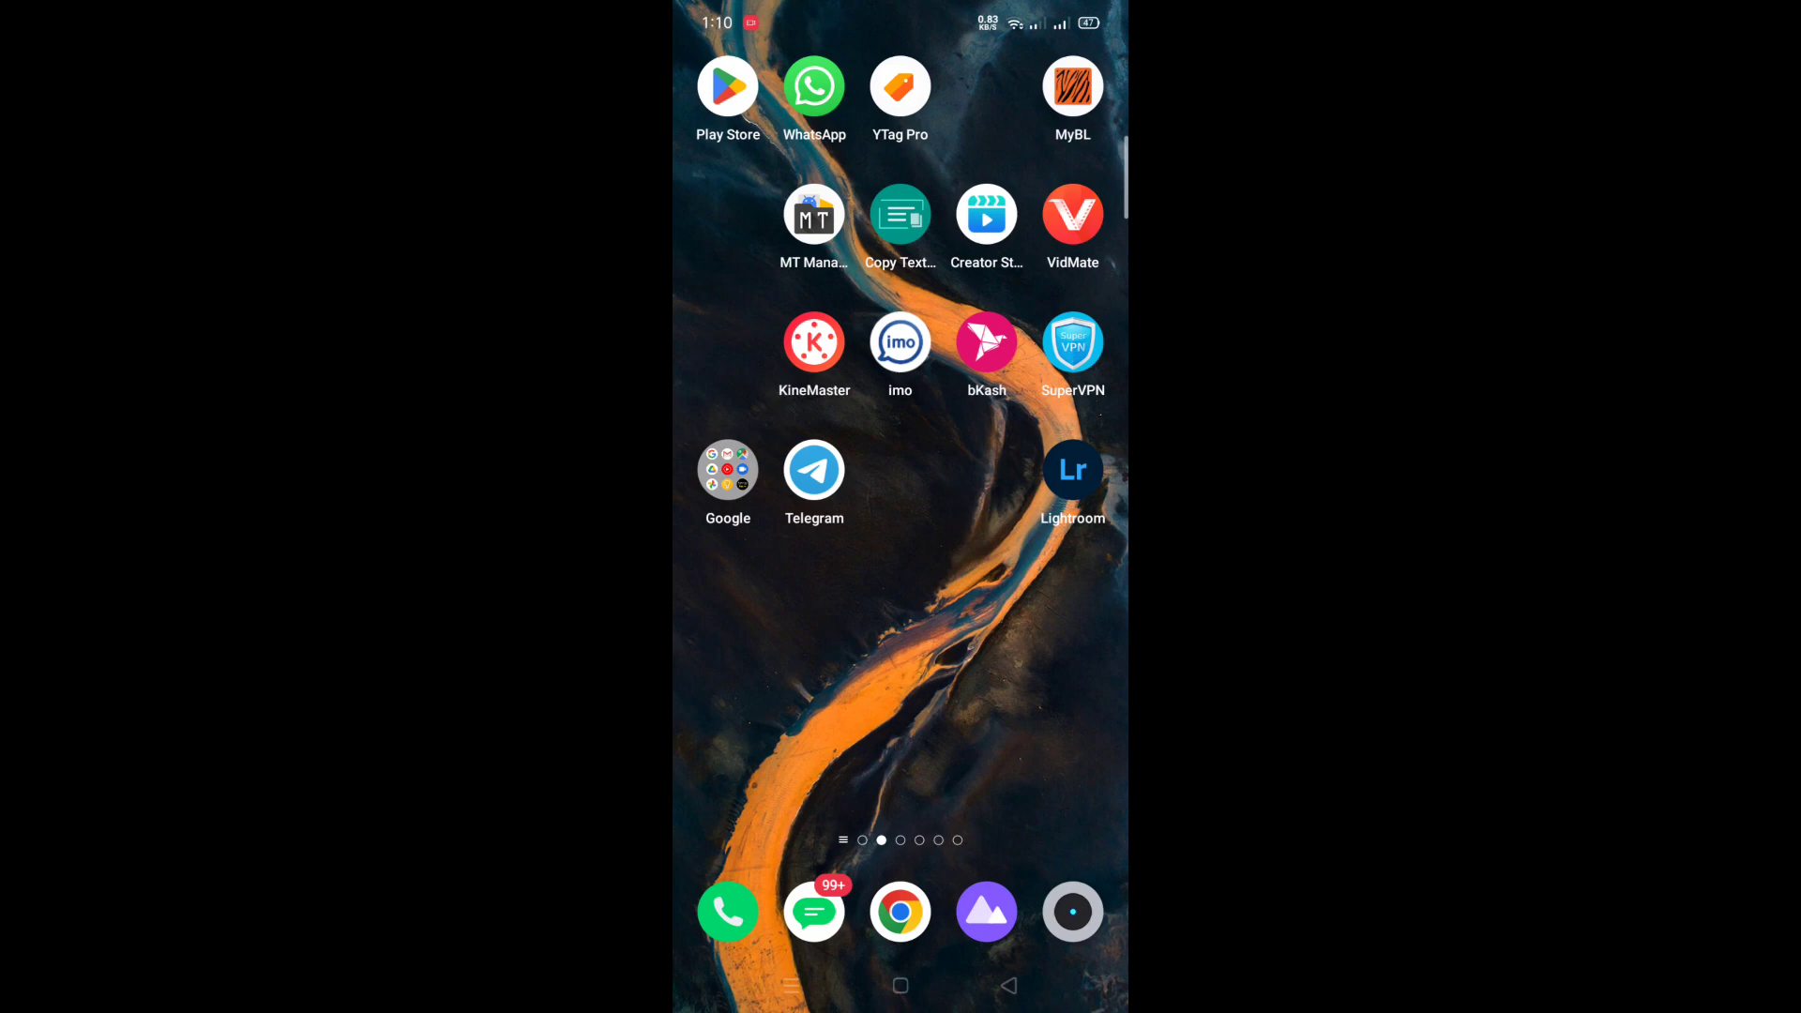
click(728, 88)
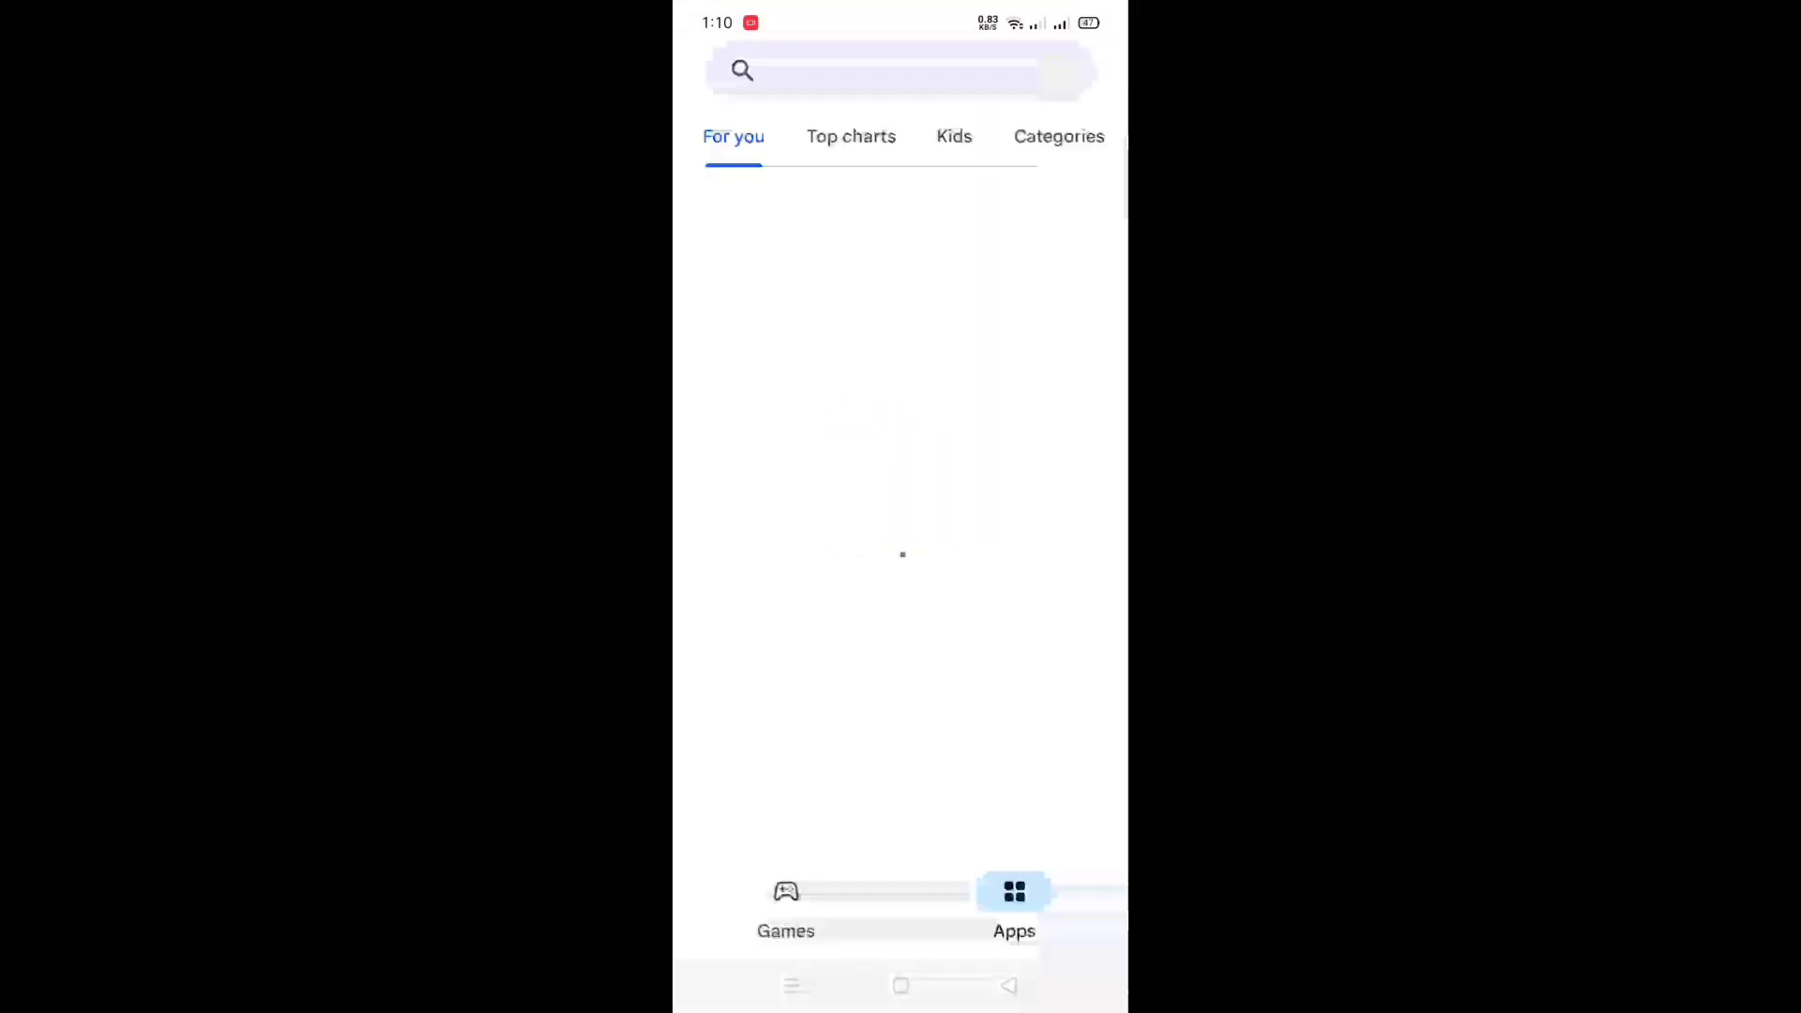
Search the Play Store for '3d lut' and open the 3DLUT mobile listing.
click(873, 70)
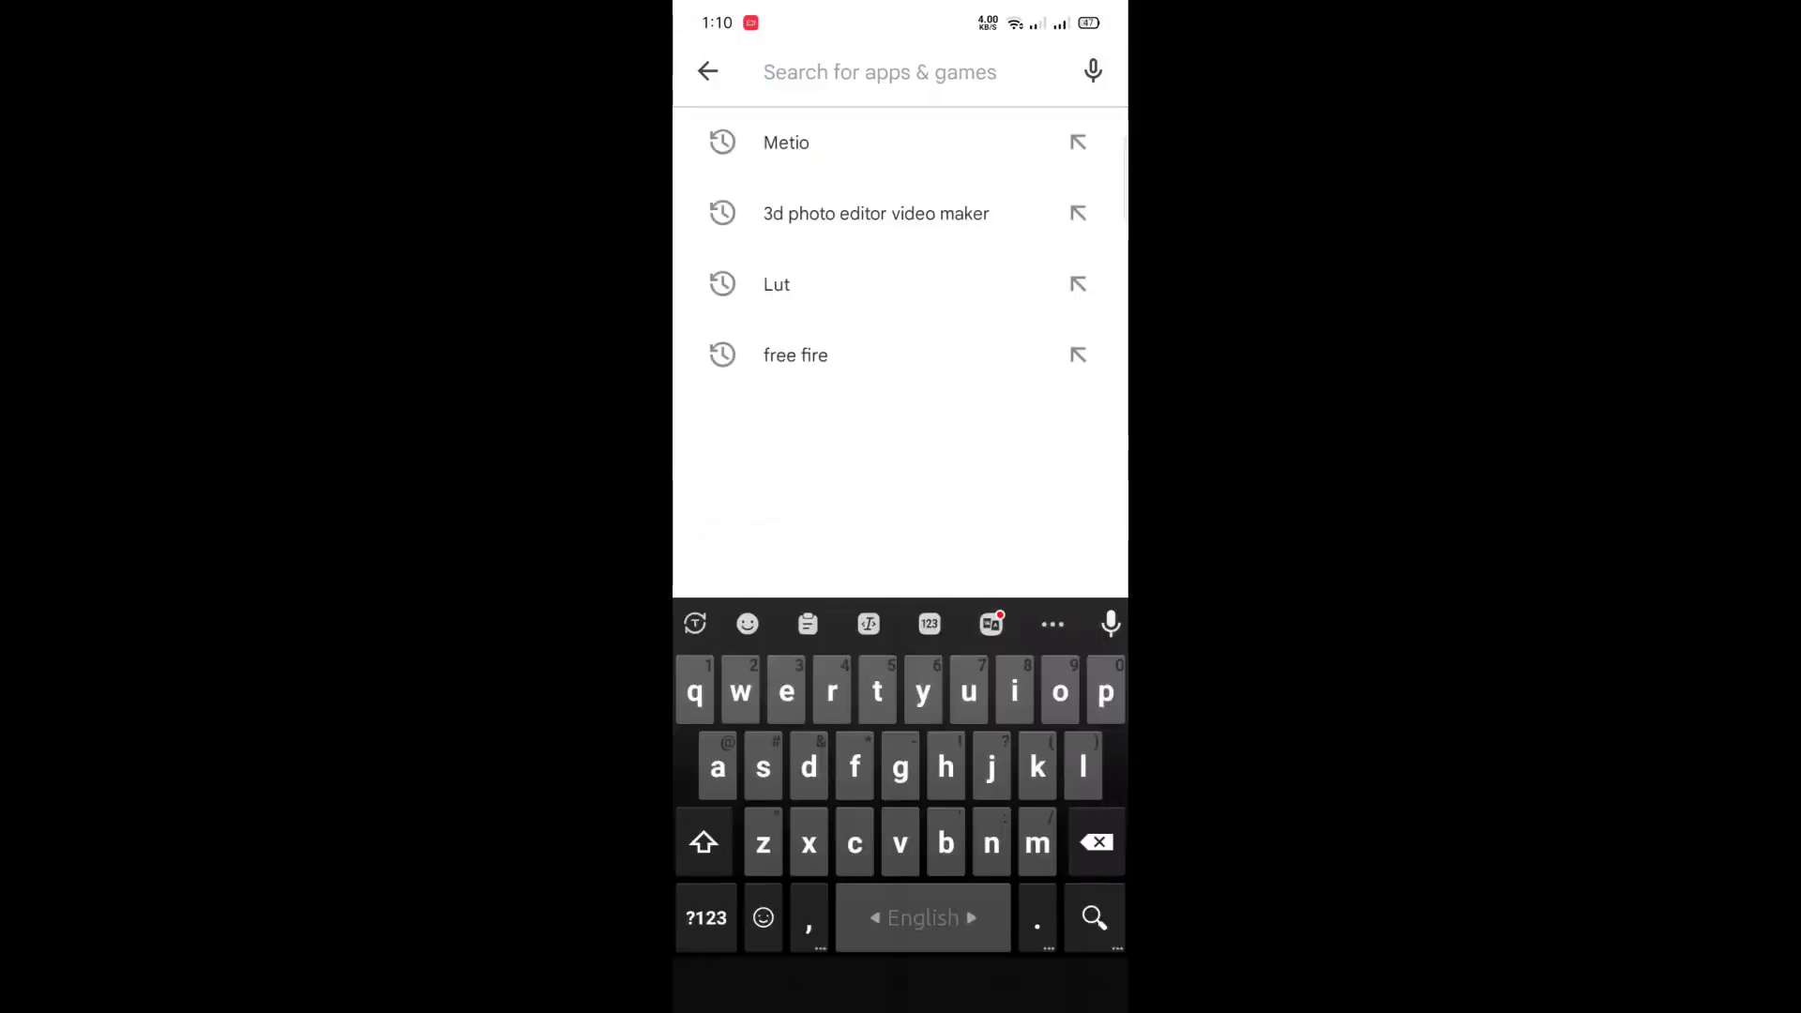
text(Ed)
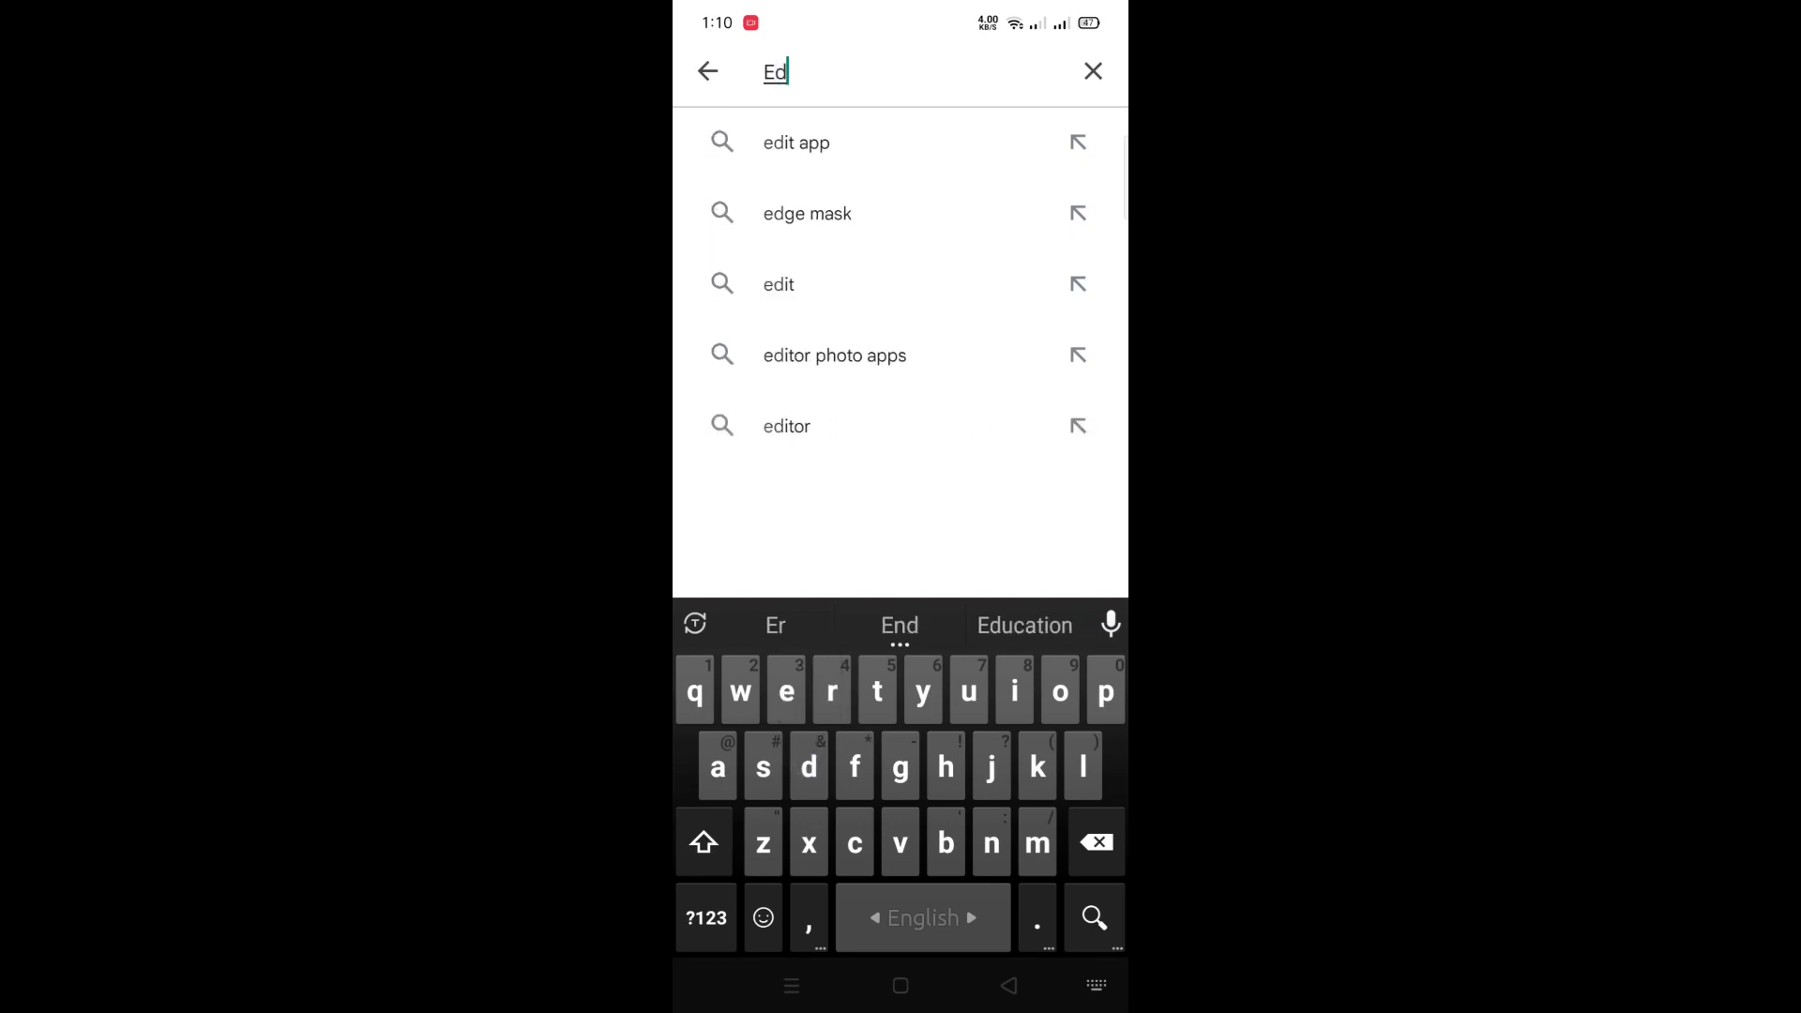
text(lut)
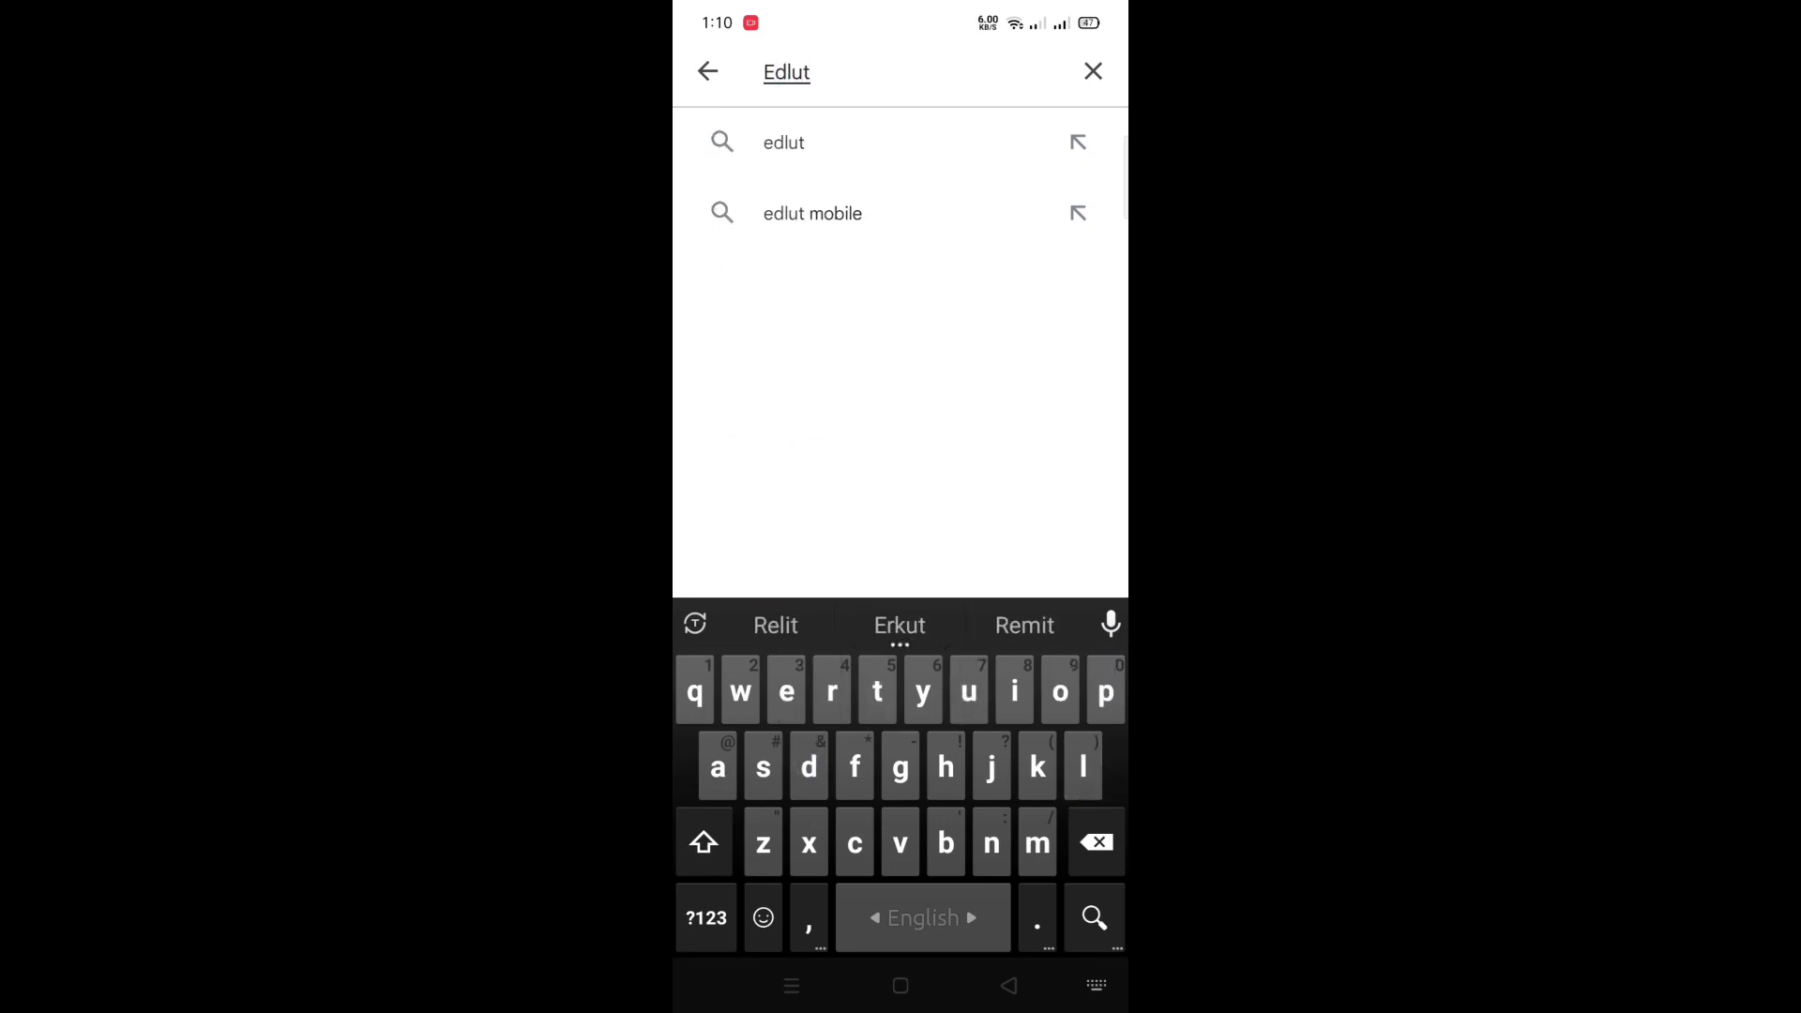
key(BackSpace)
key(BackSpace)
key(BackSpace)
click(707, 918)
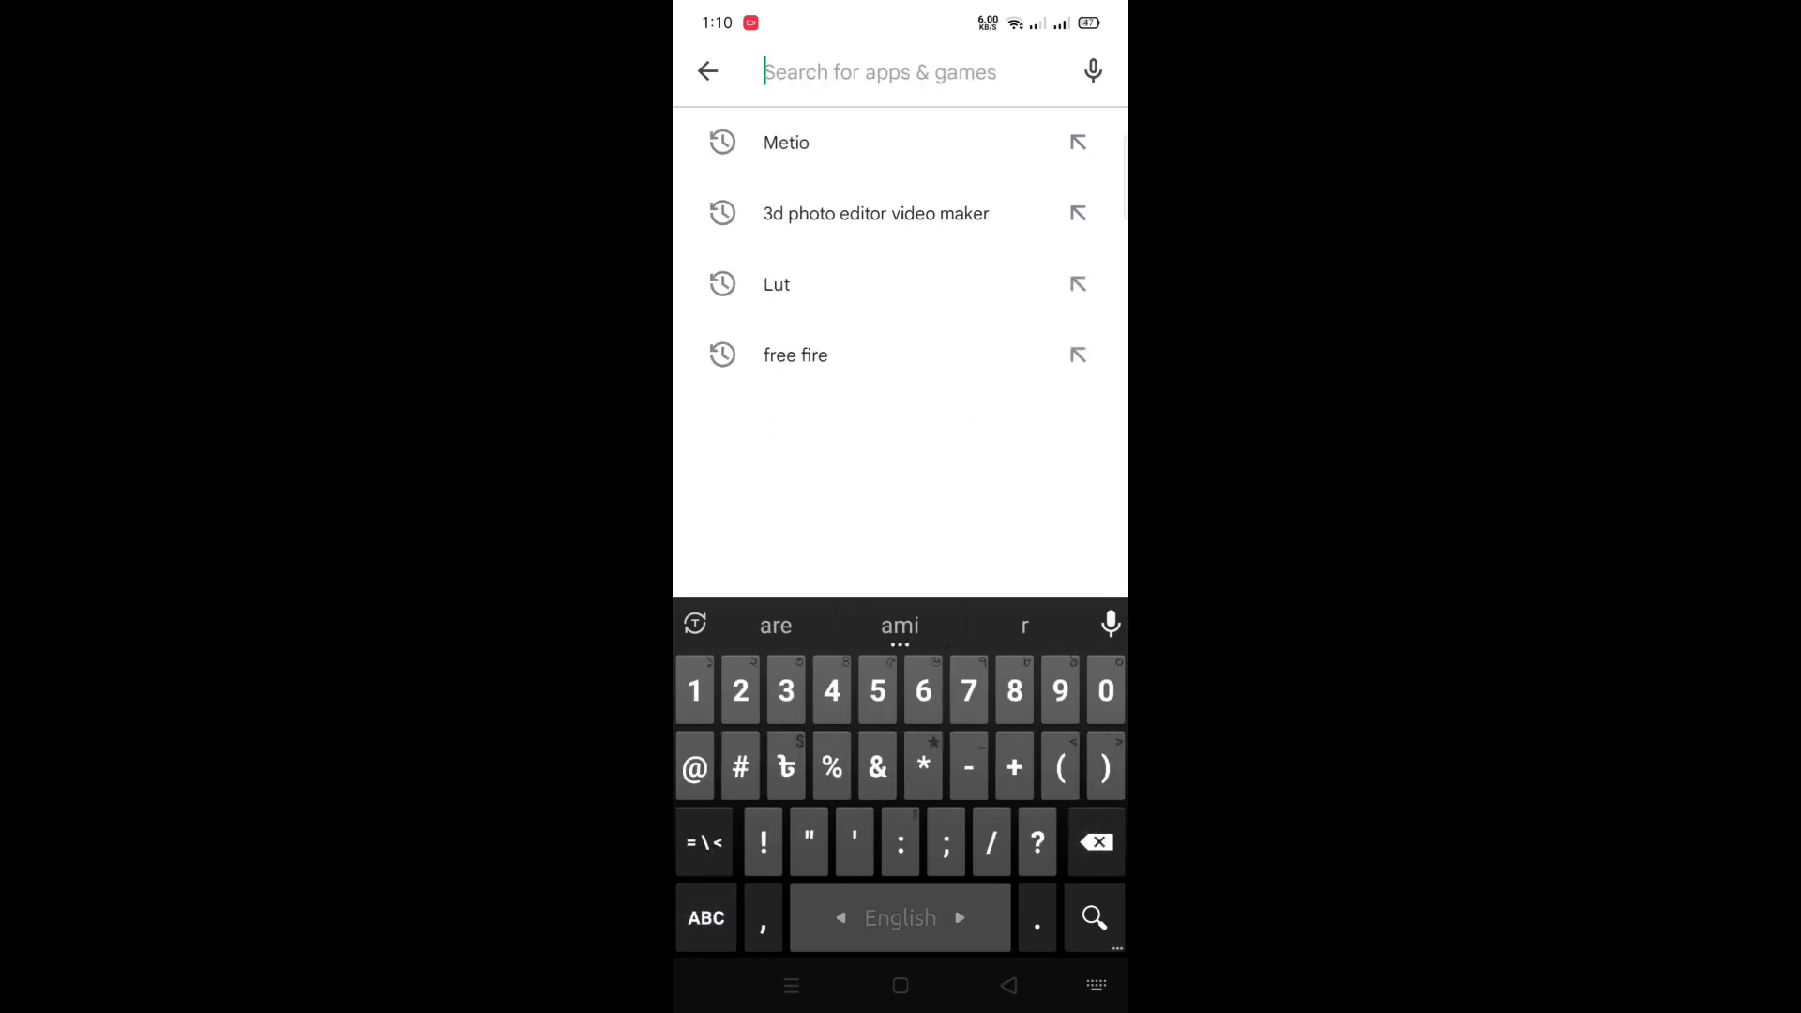
click(786, 691)
text(3d l)
click(706, 918)
click(807, 767)
click(923, 917)
click(1082, 767)
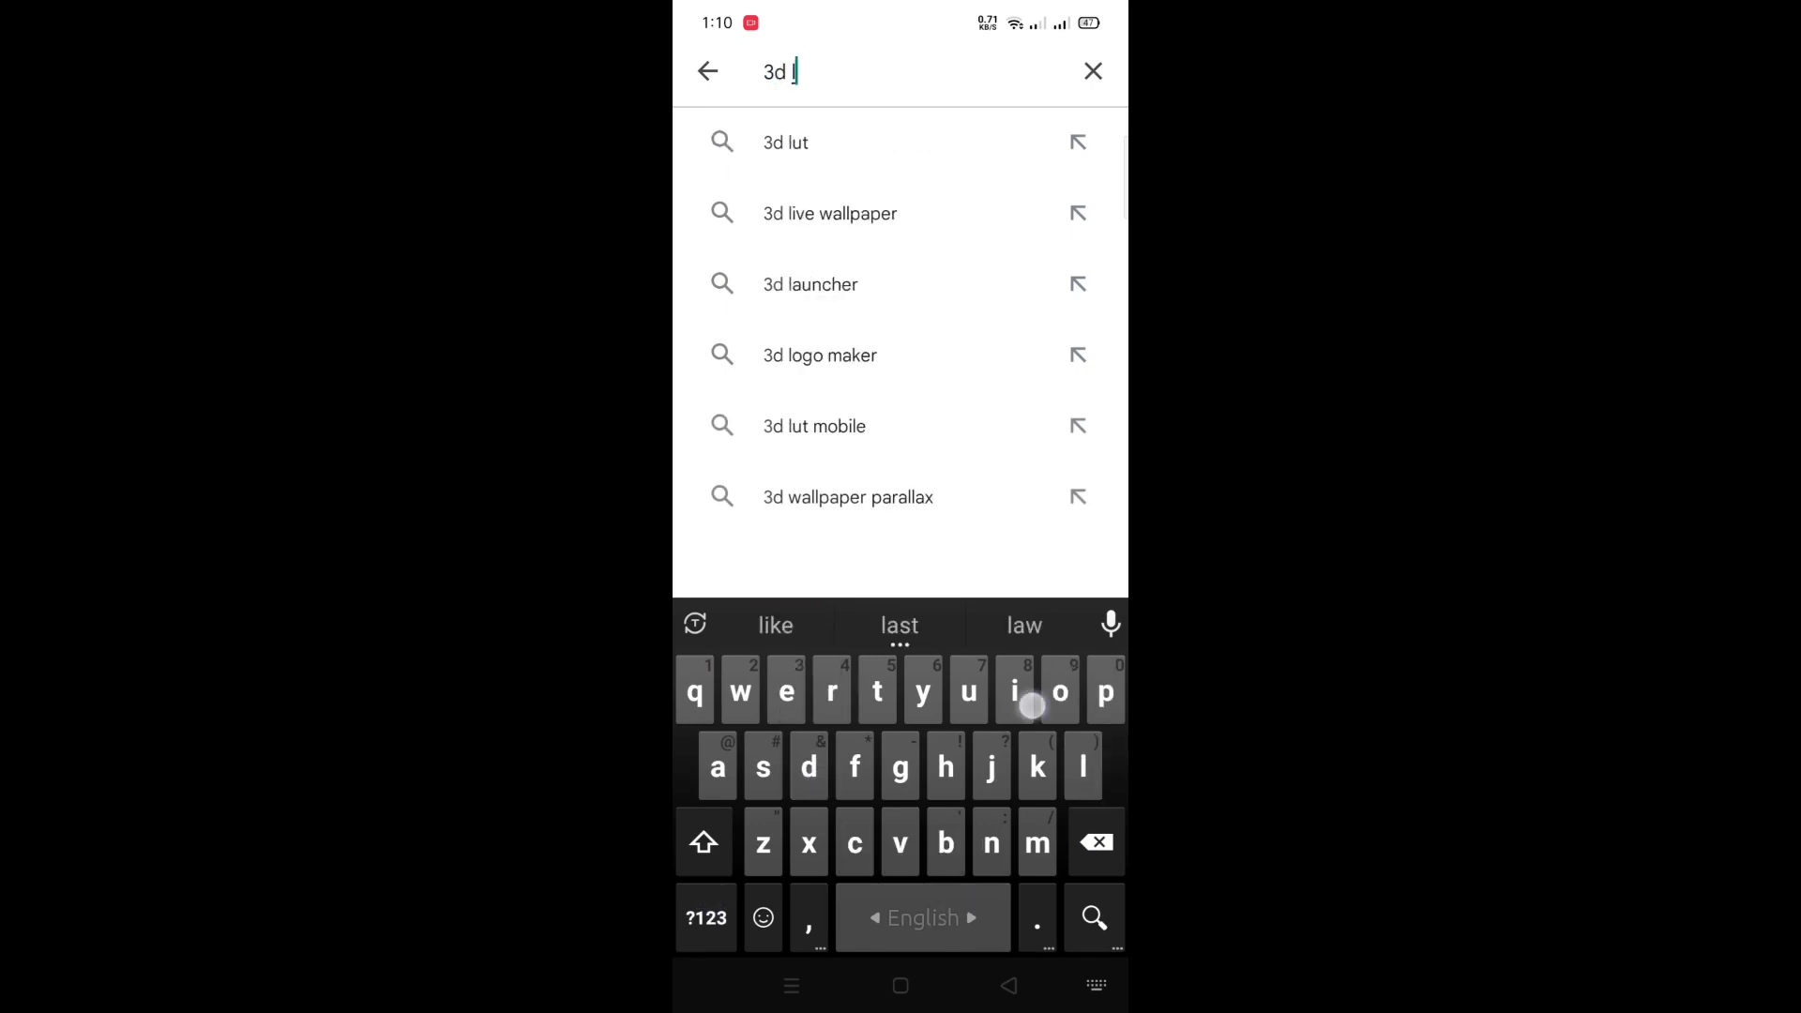
click(968, 691)
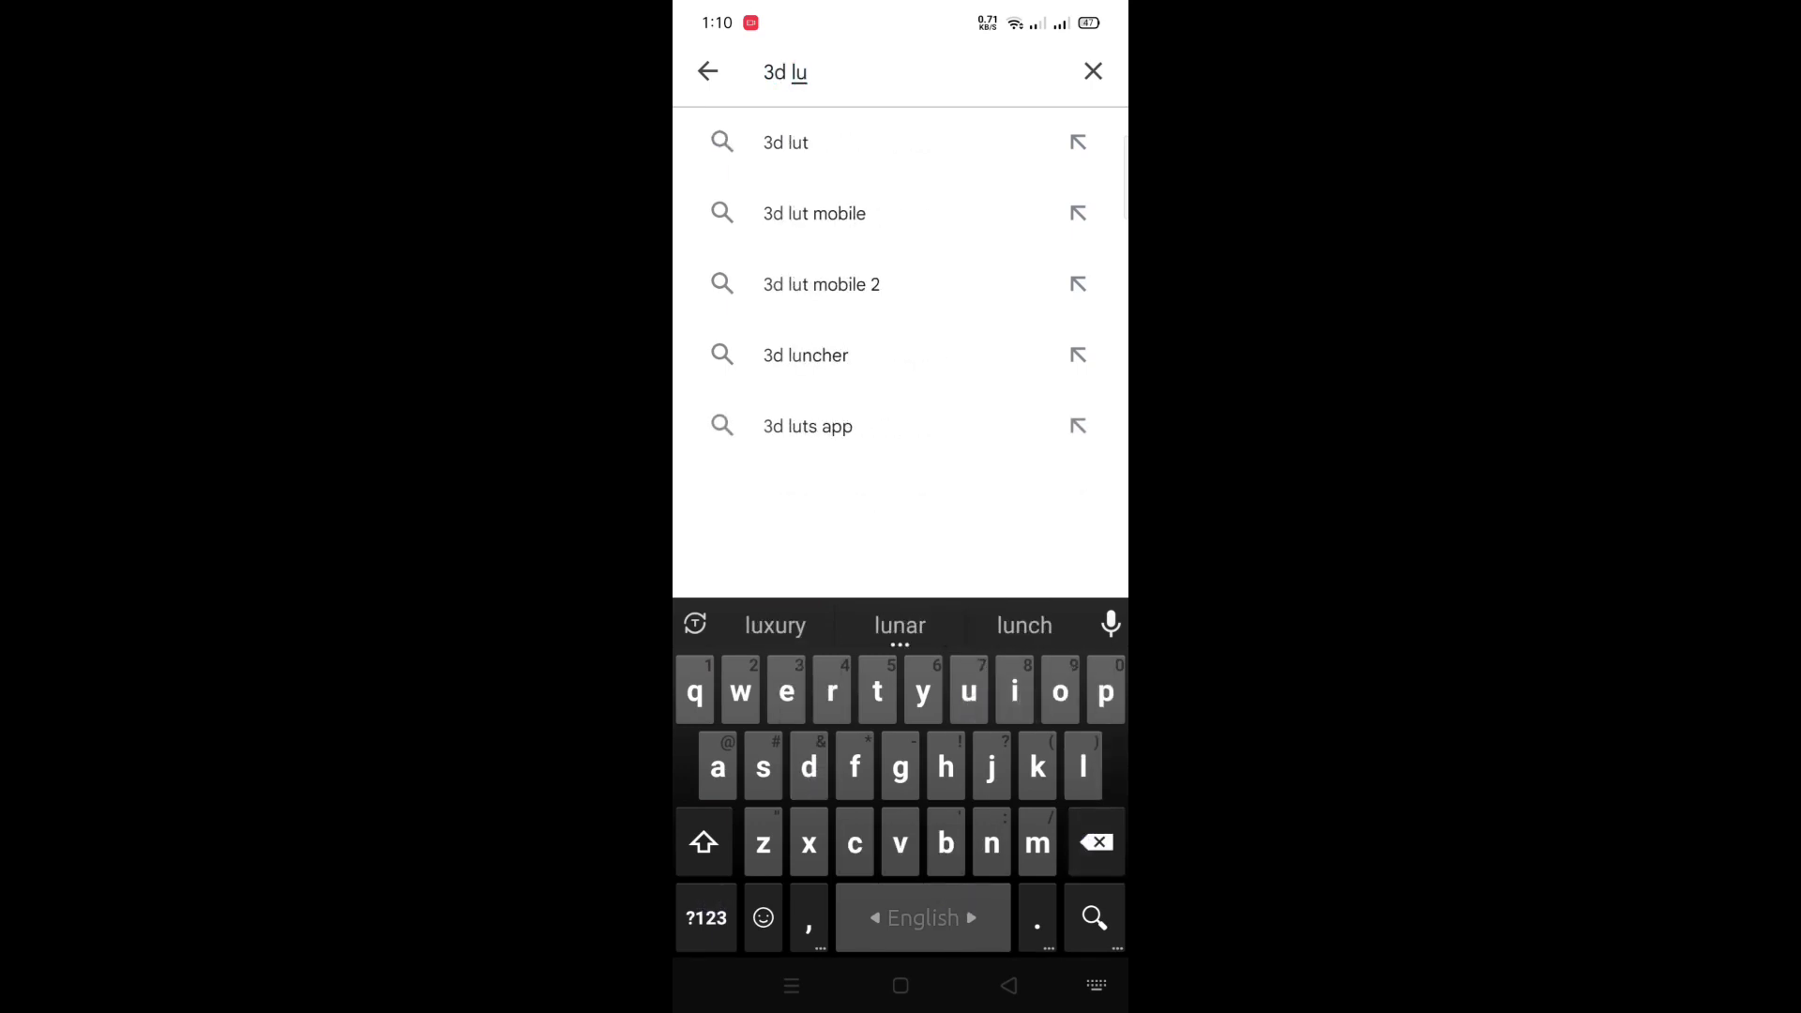
click(876, 691)
click(786, 142)
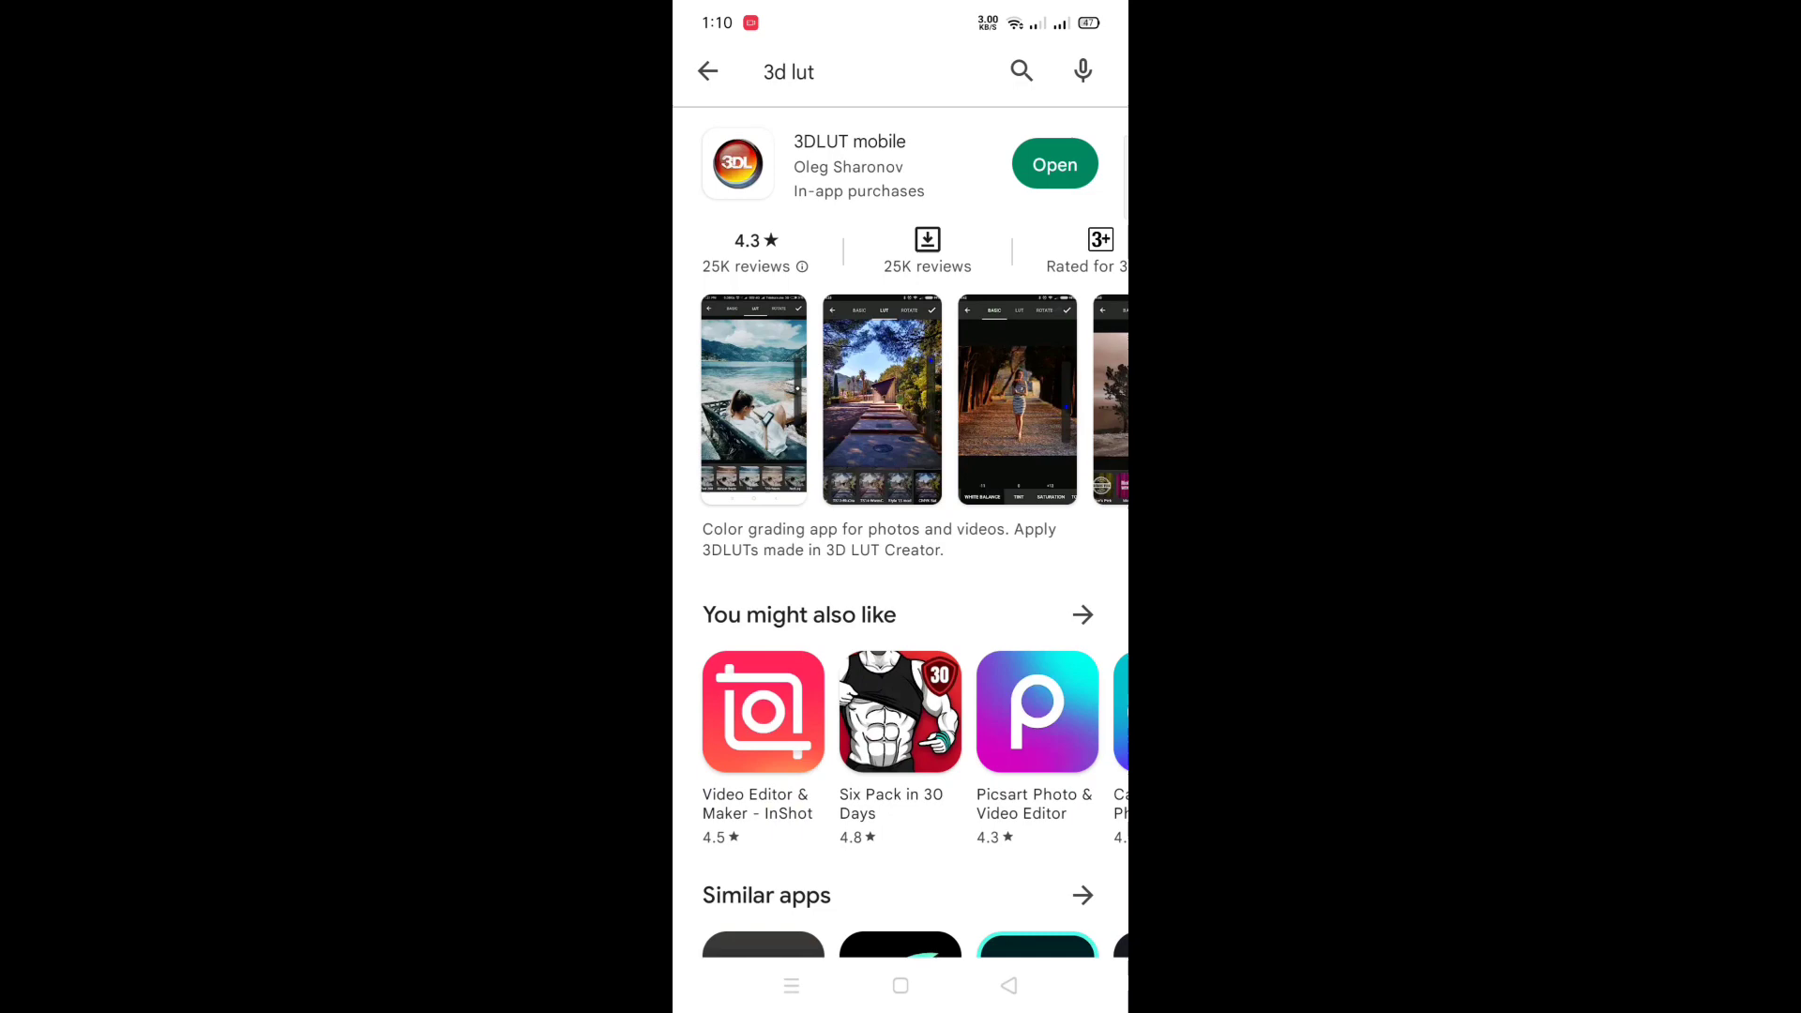
click(850, 165)
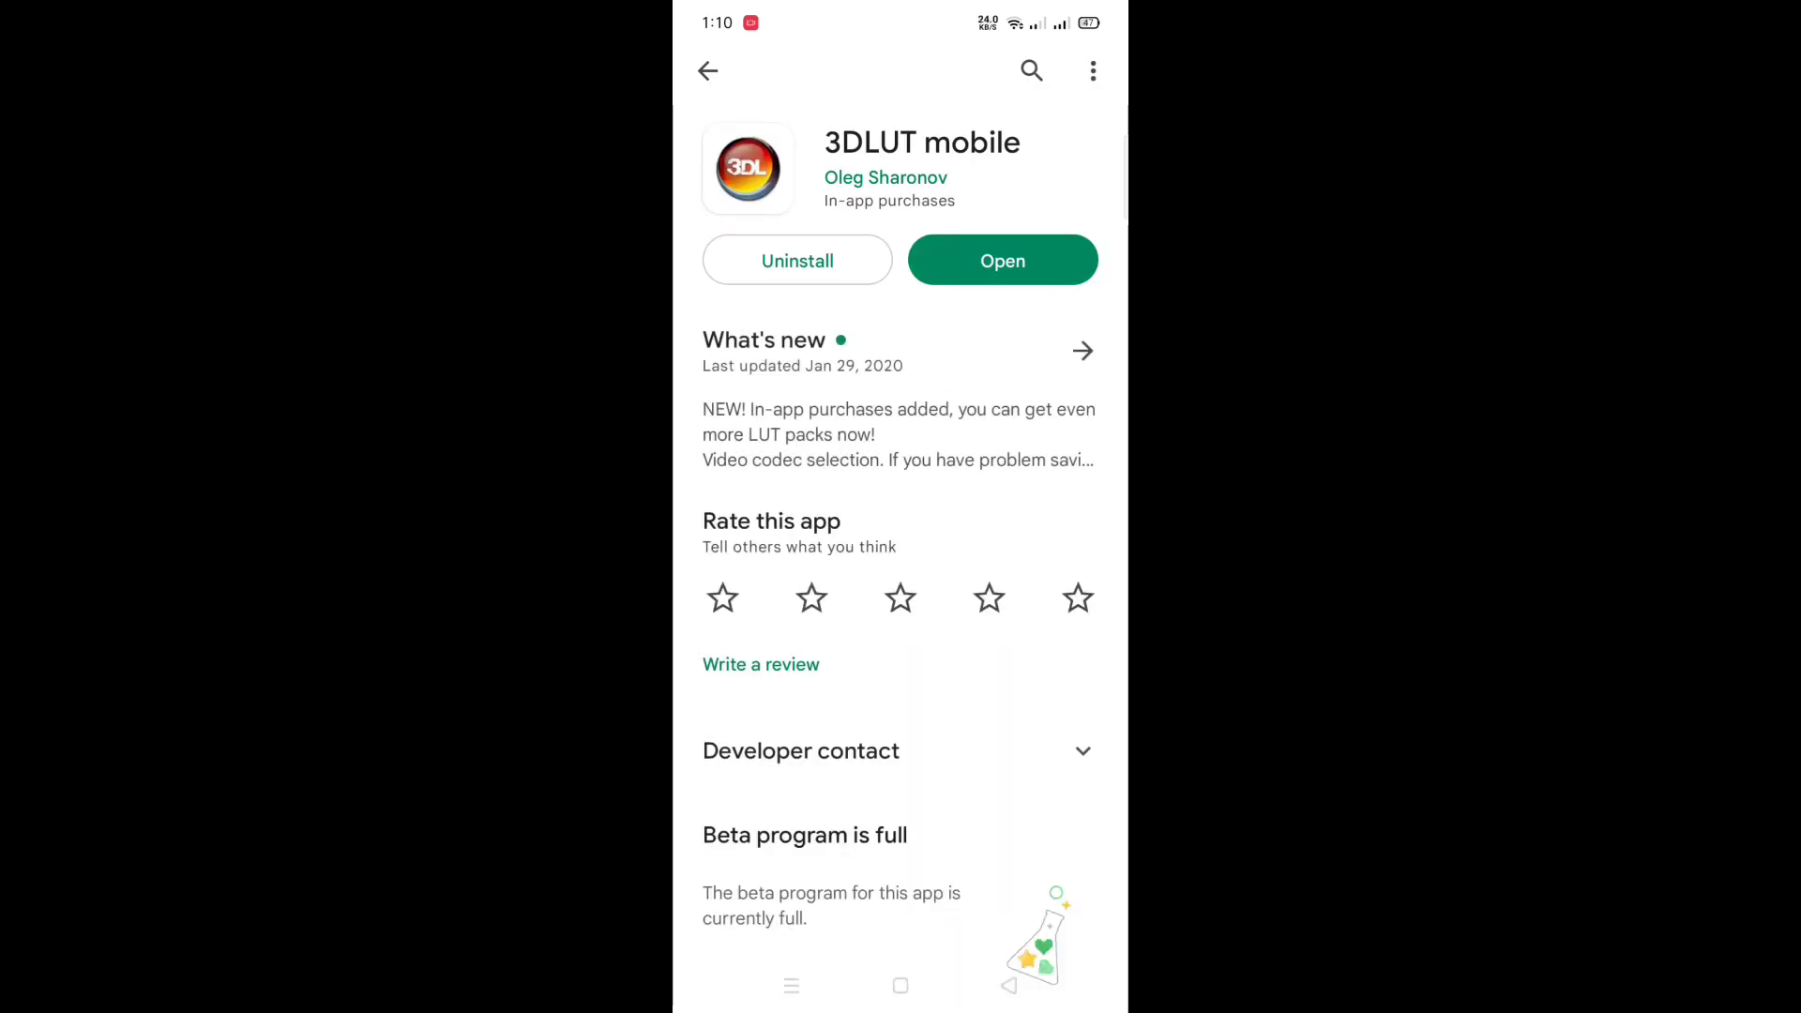
Go home, launch 3DLUT mobile and pick the exported Free Fire video to grade.
click(900, 985)
drag(1070, 494, 732, 492)
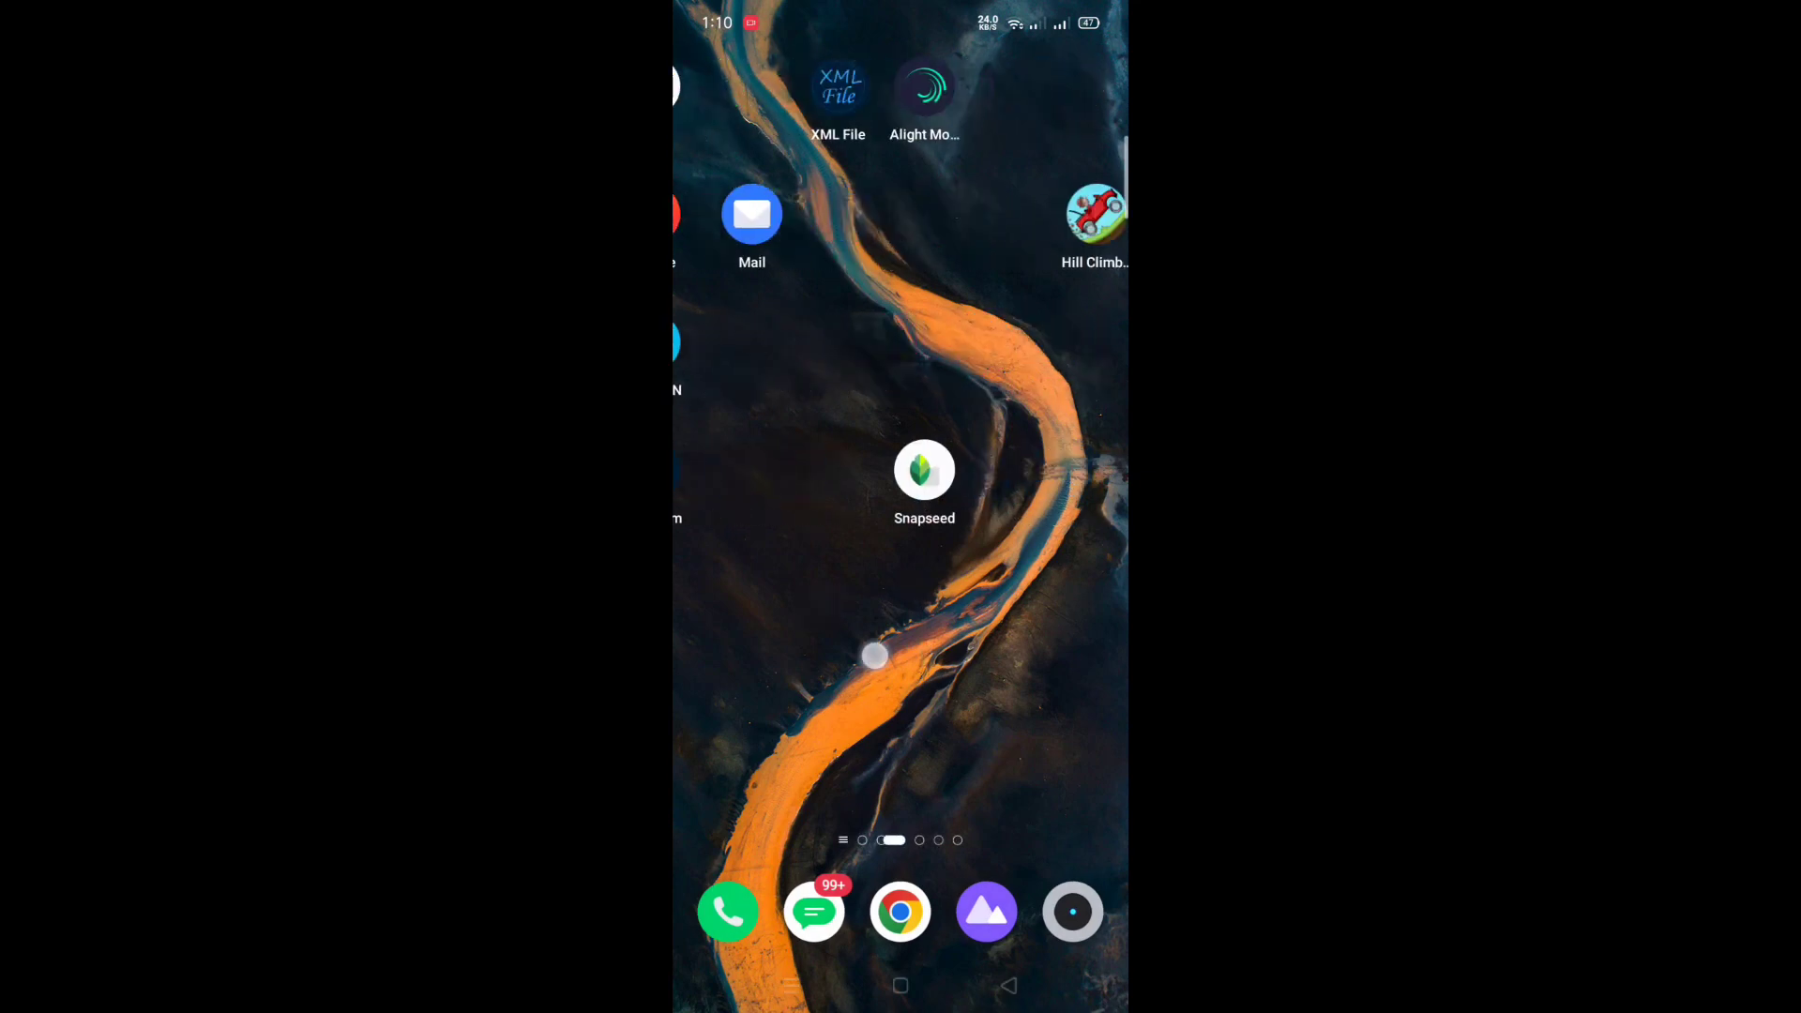
drag(1071, 494, 732, 492)
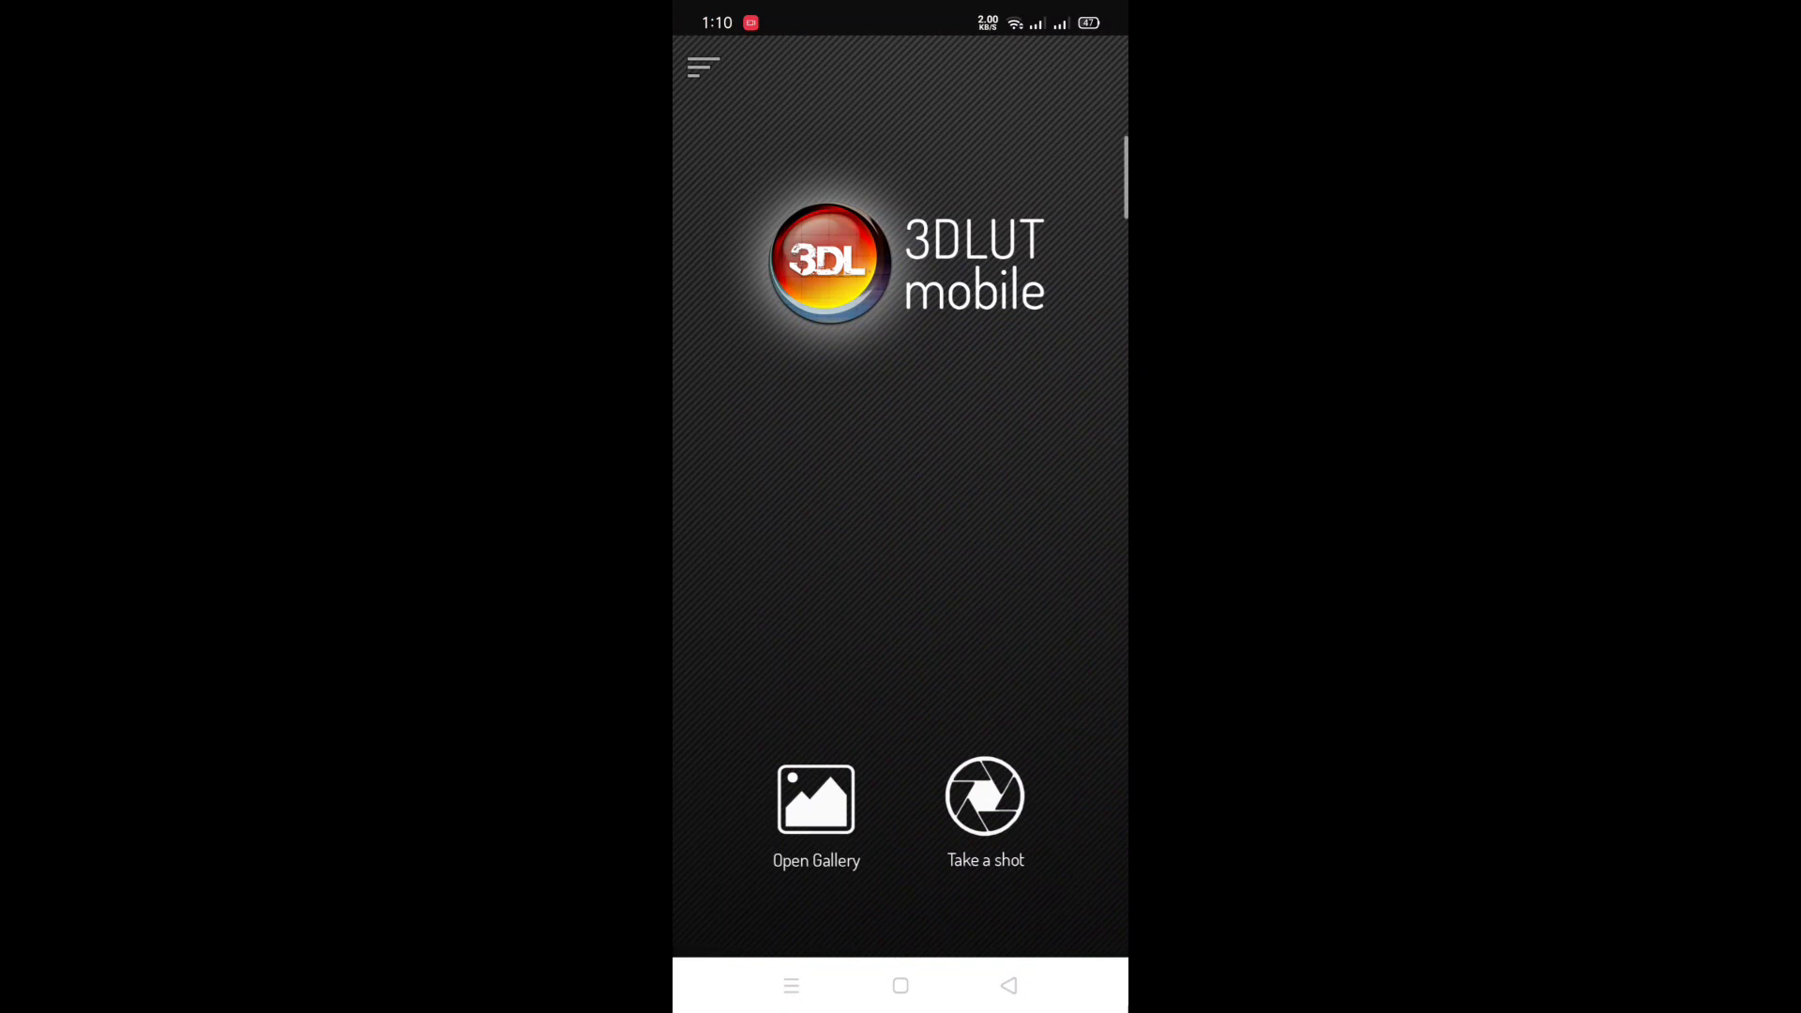
click(816, 817)
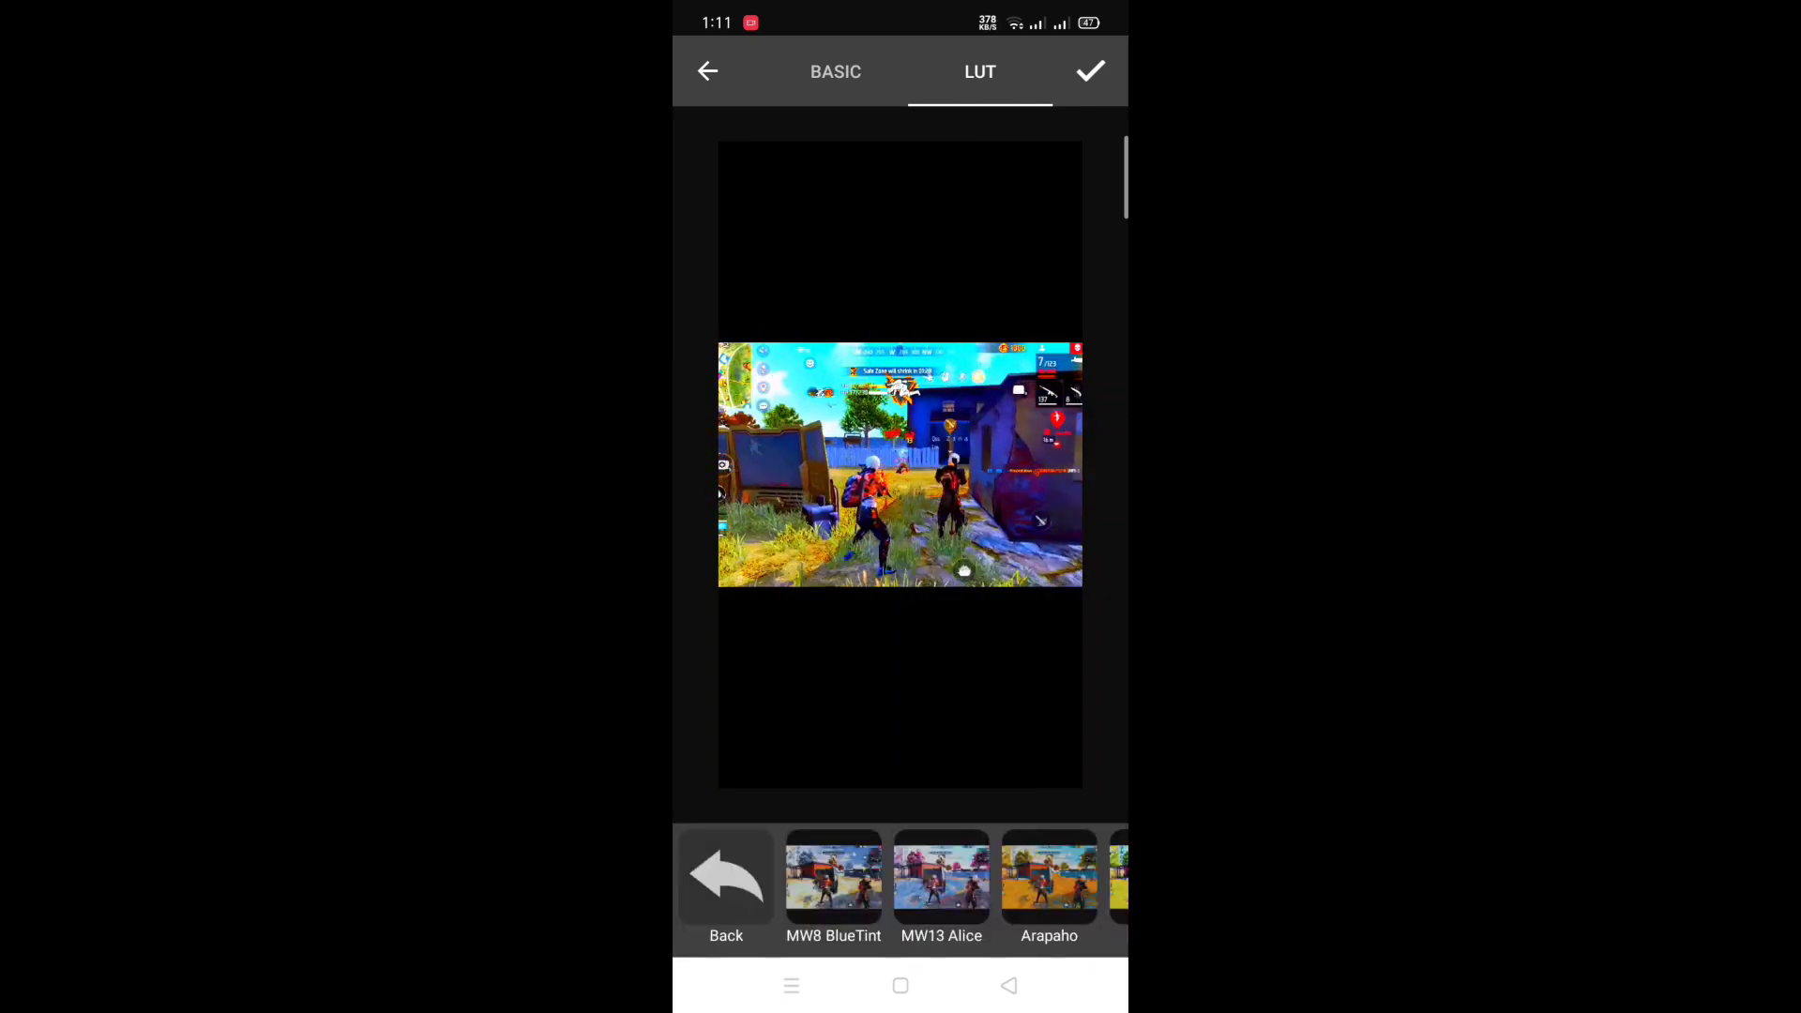
Preview the MW13 Alice LUT on the video, then switch to MW8 BlueTint.
click(835, 887)
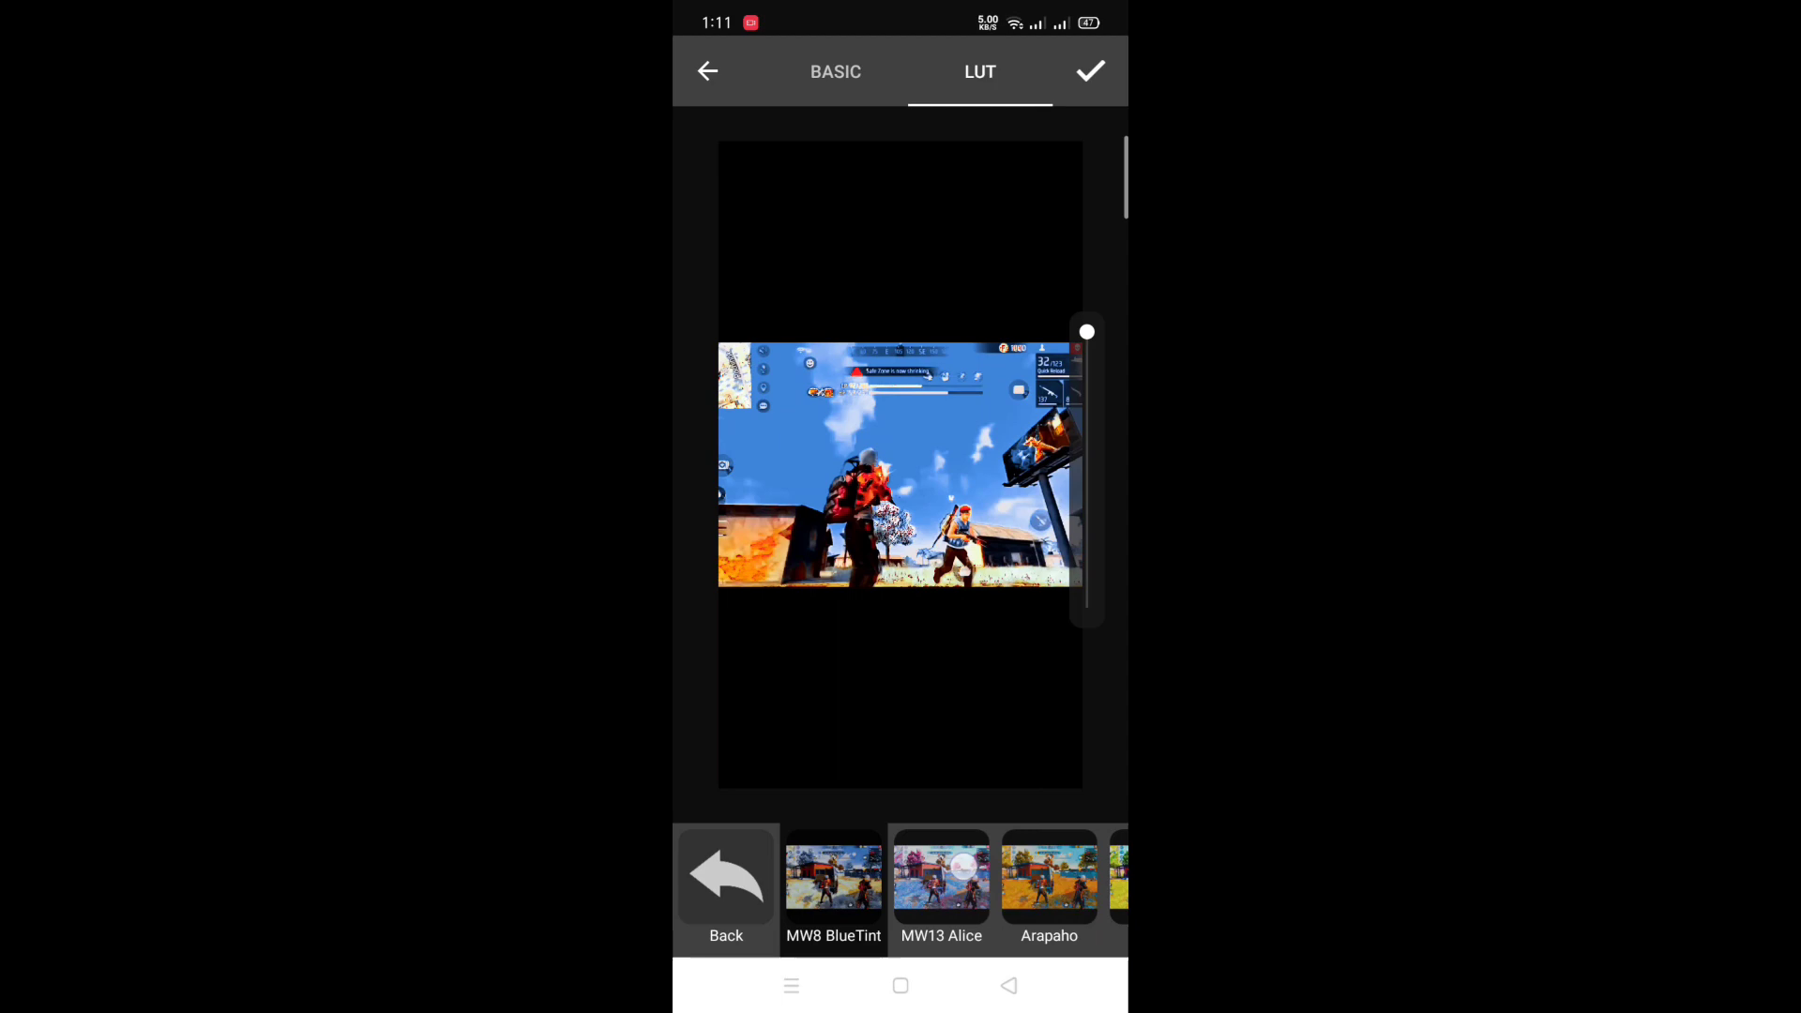
click(833, 880)
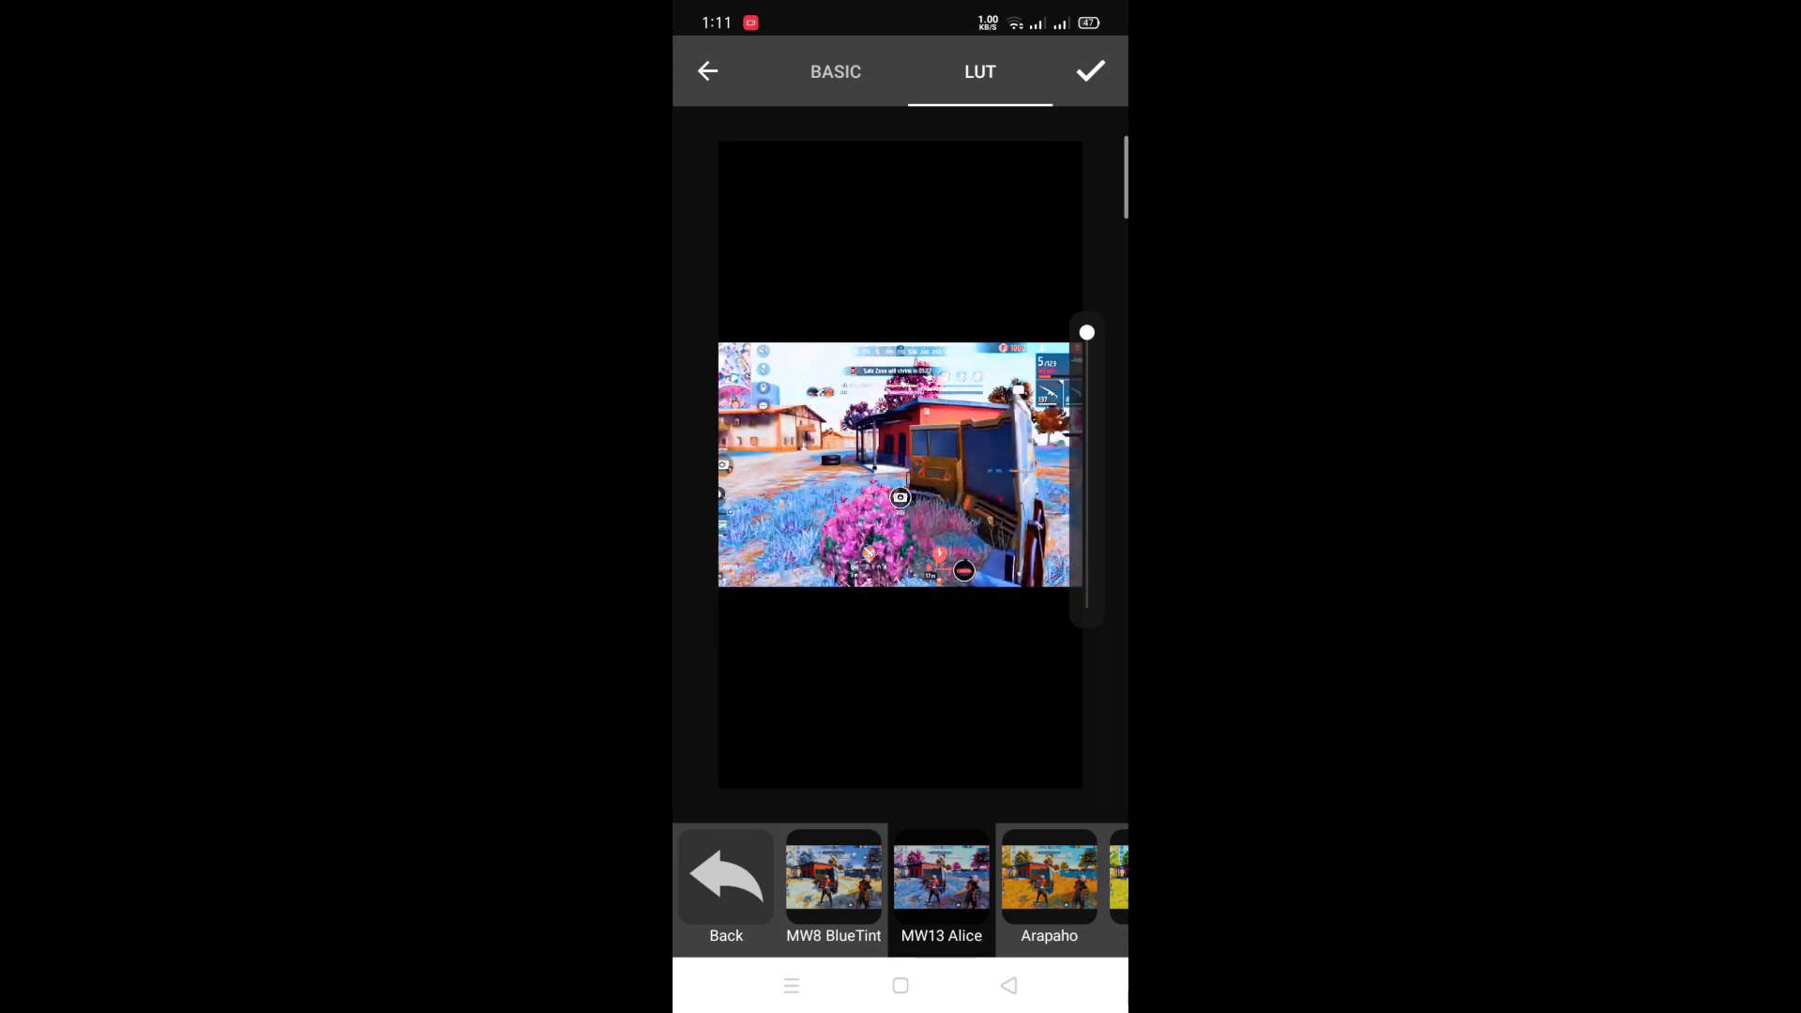
scroll(902, 887, right, 2)
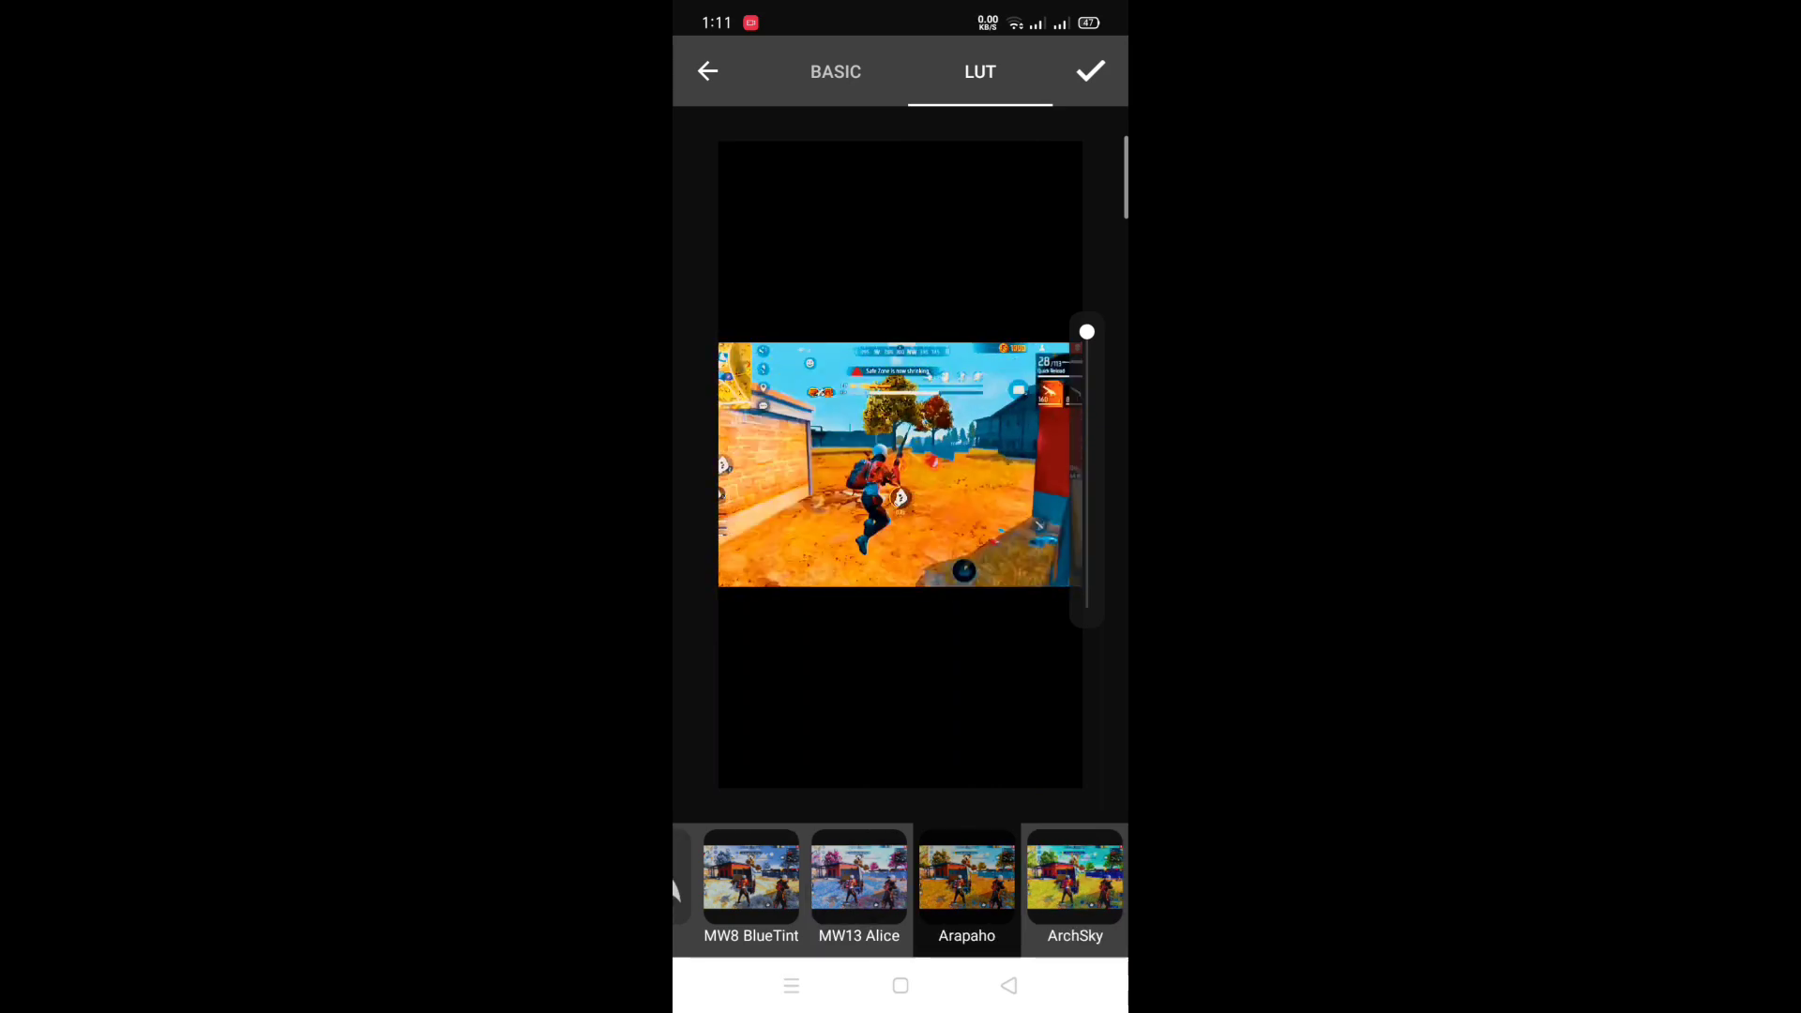
scroll(901, 887, right, 2)
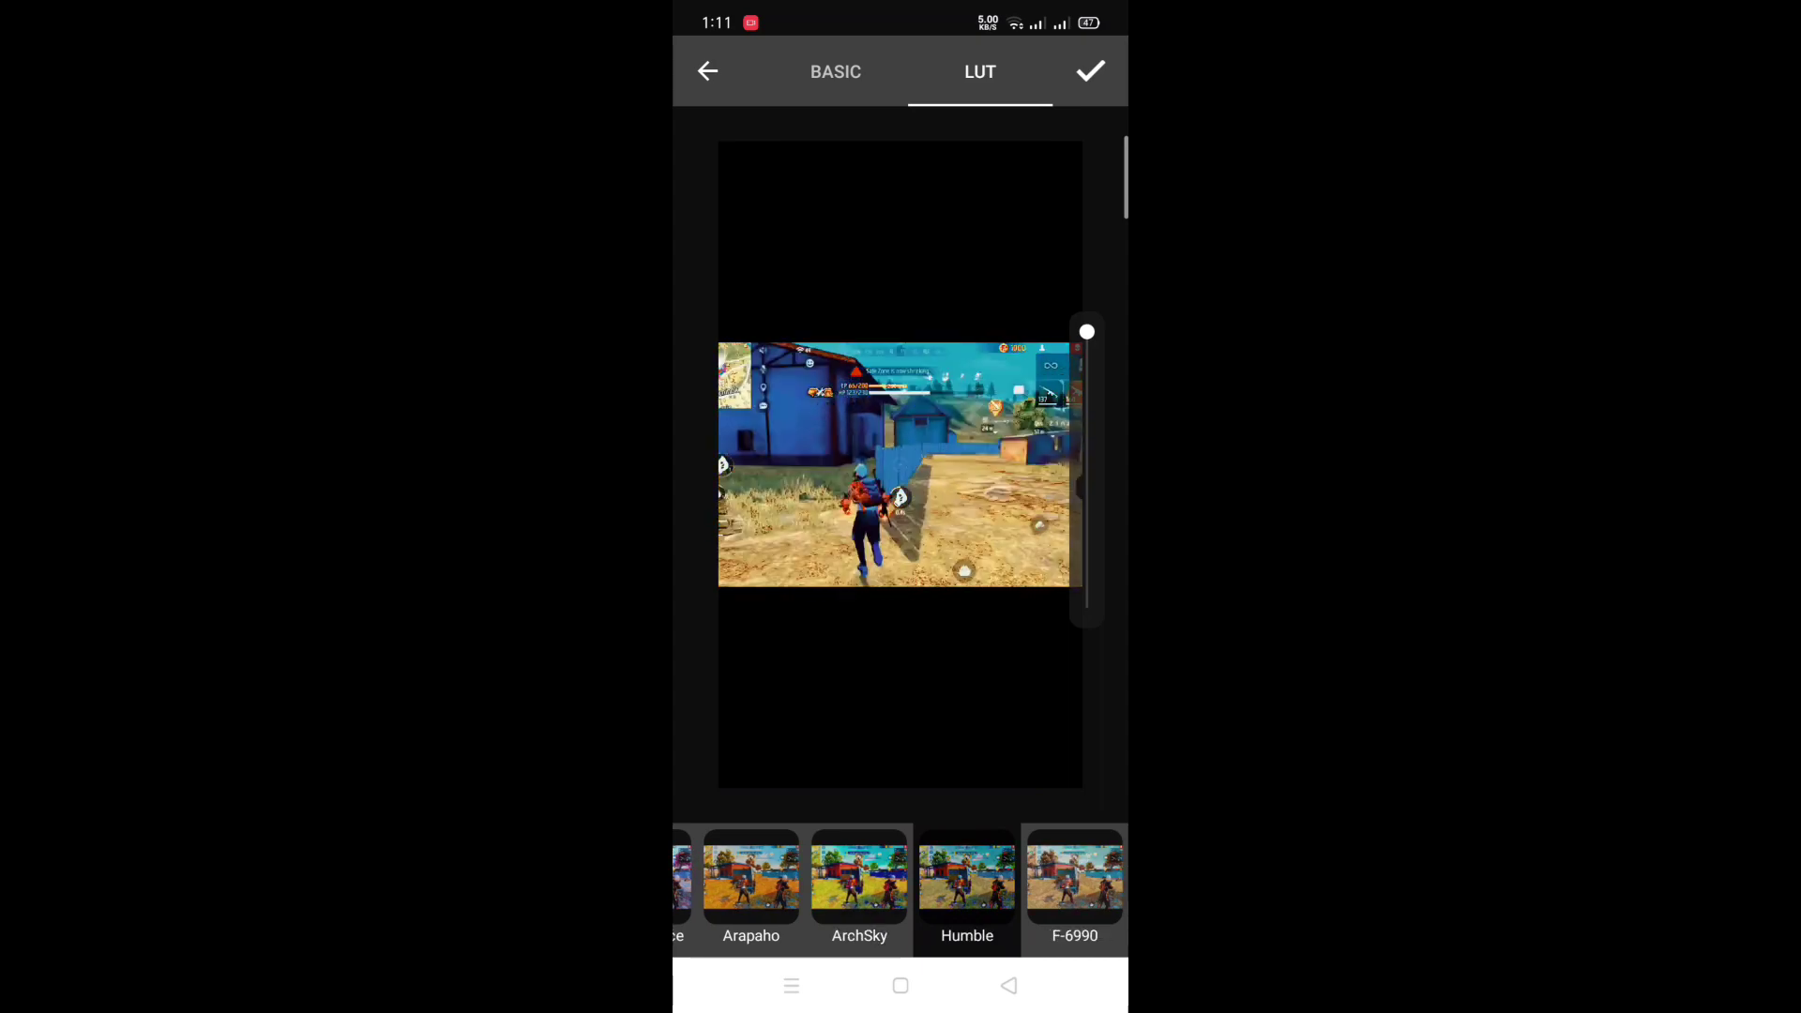
scroll(902, 887, right, 3)
scroll(901, 886, right, 2)
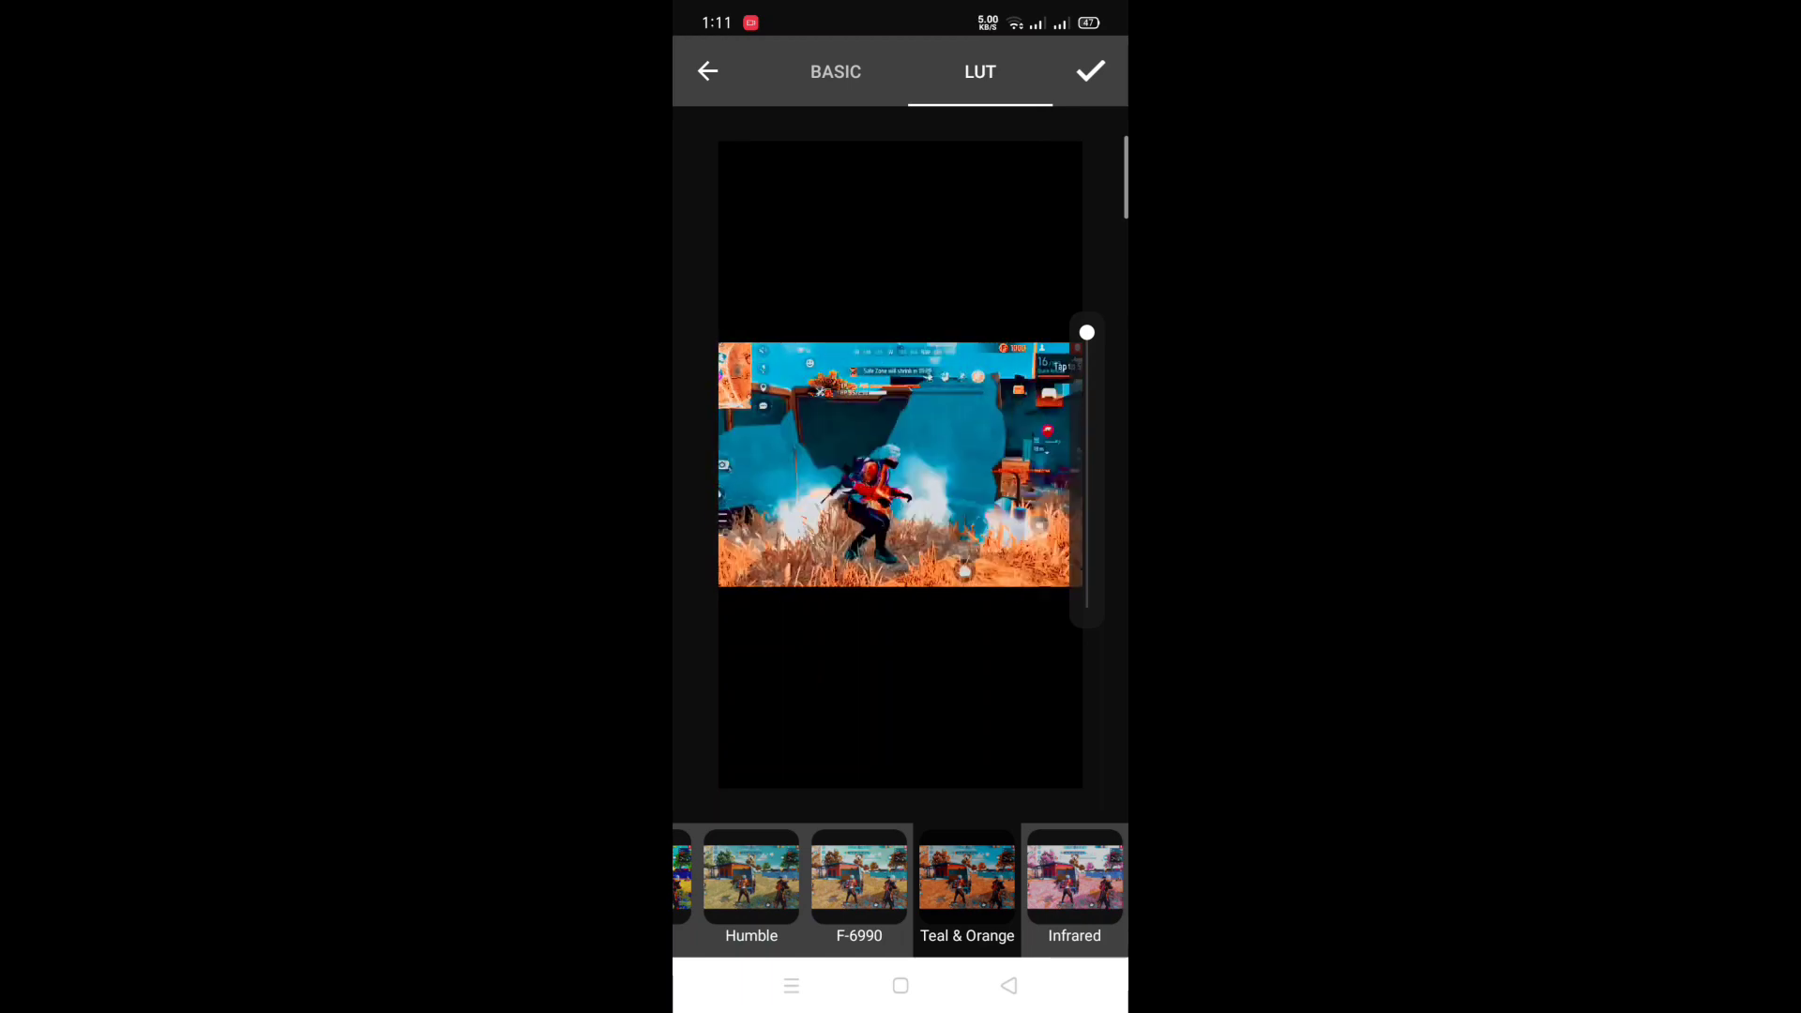
scroll(901, 887, right, 3)
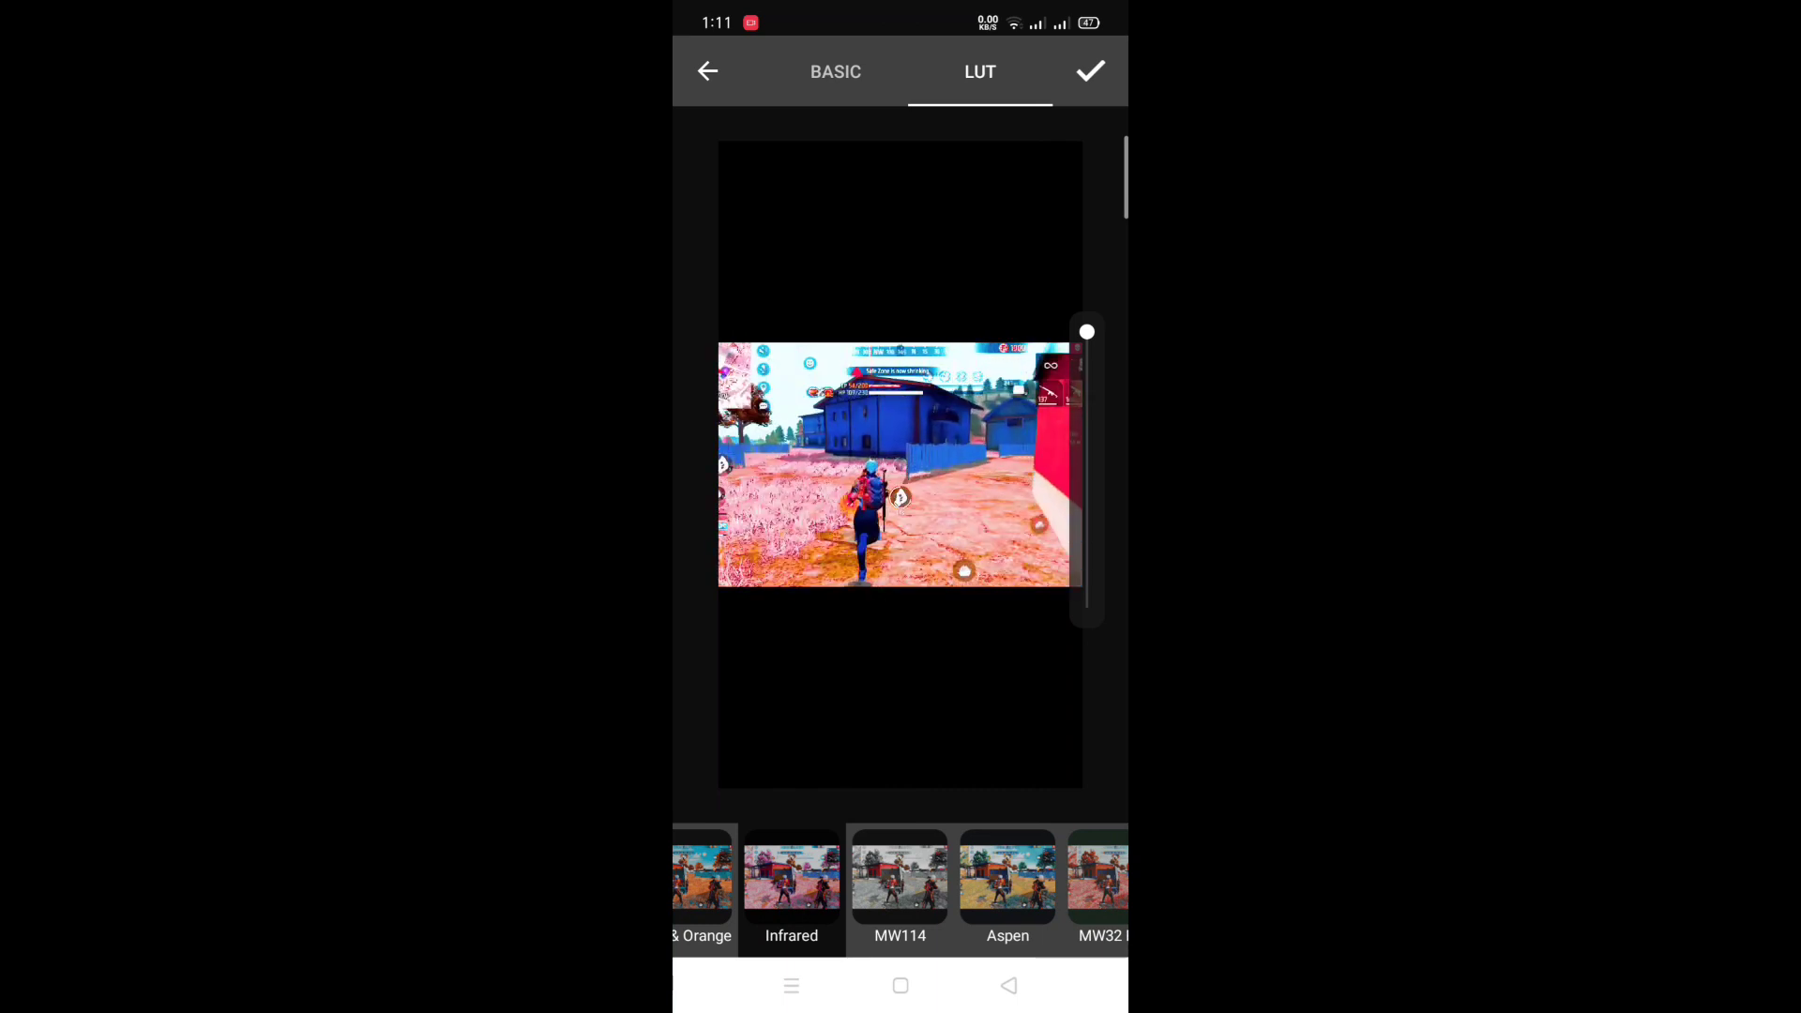
Try MW32 Red, F-8310, Almost Sepia, MW106 sak and later presets, then accept the grade.
drag(1008, 888, 944, 890)
click(940, 865)
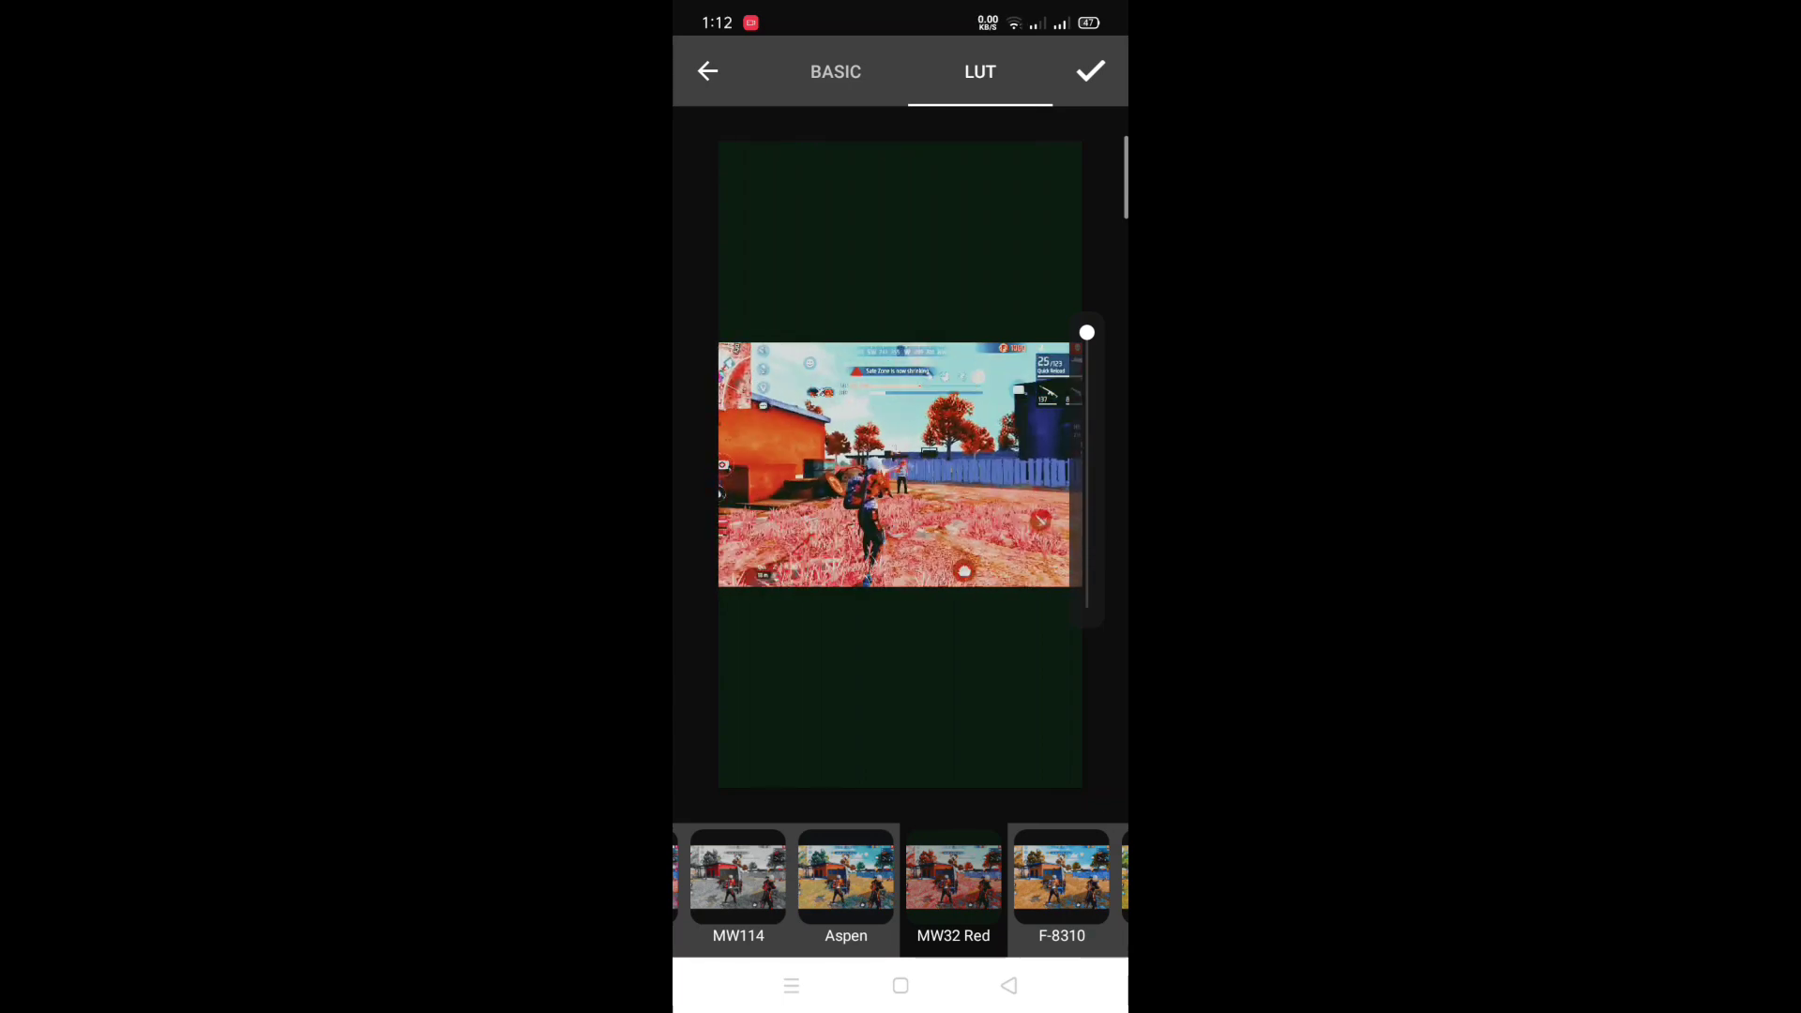
drag(1062, 890, 915, 891)
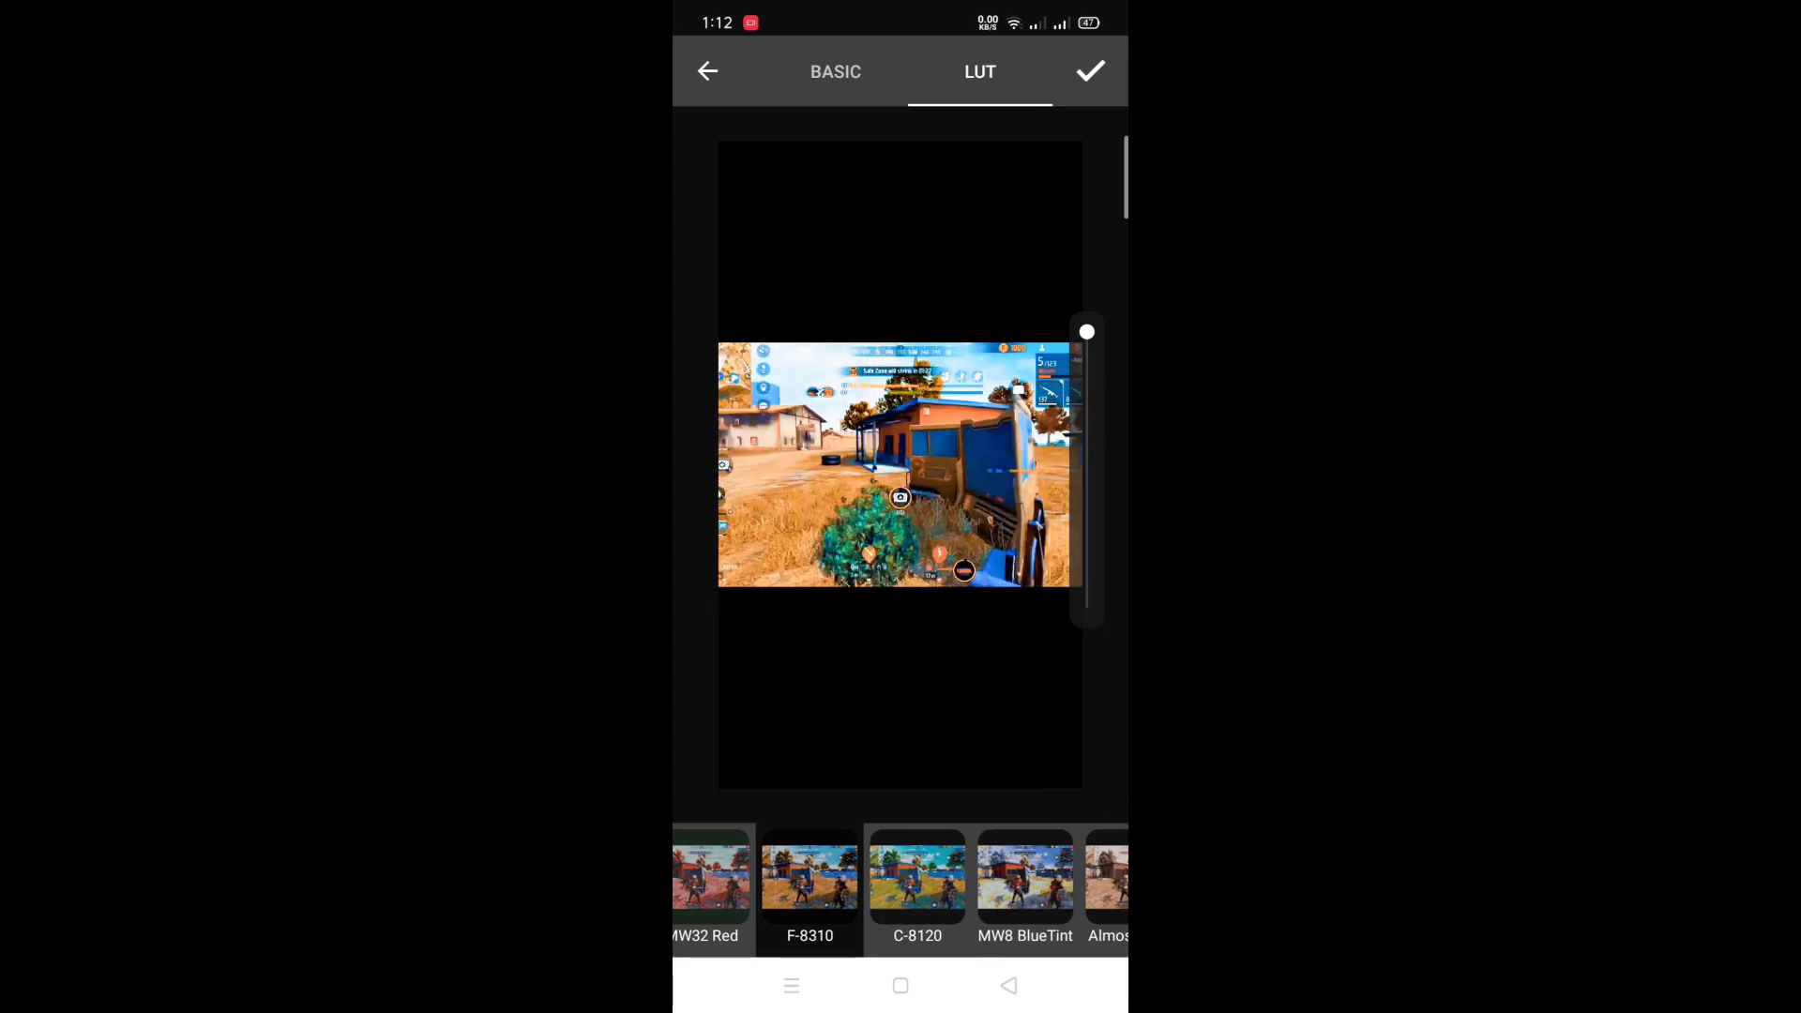
drag(1057, 890, 886, 890)
click(968, 887)
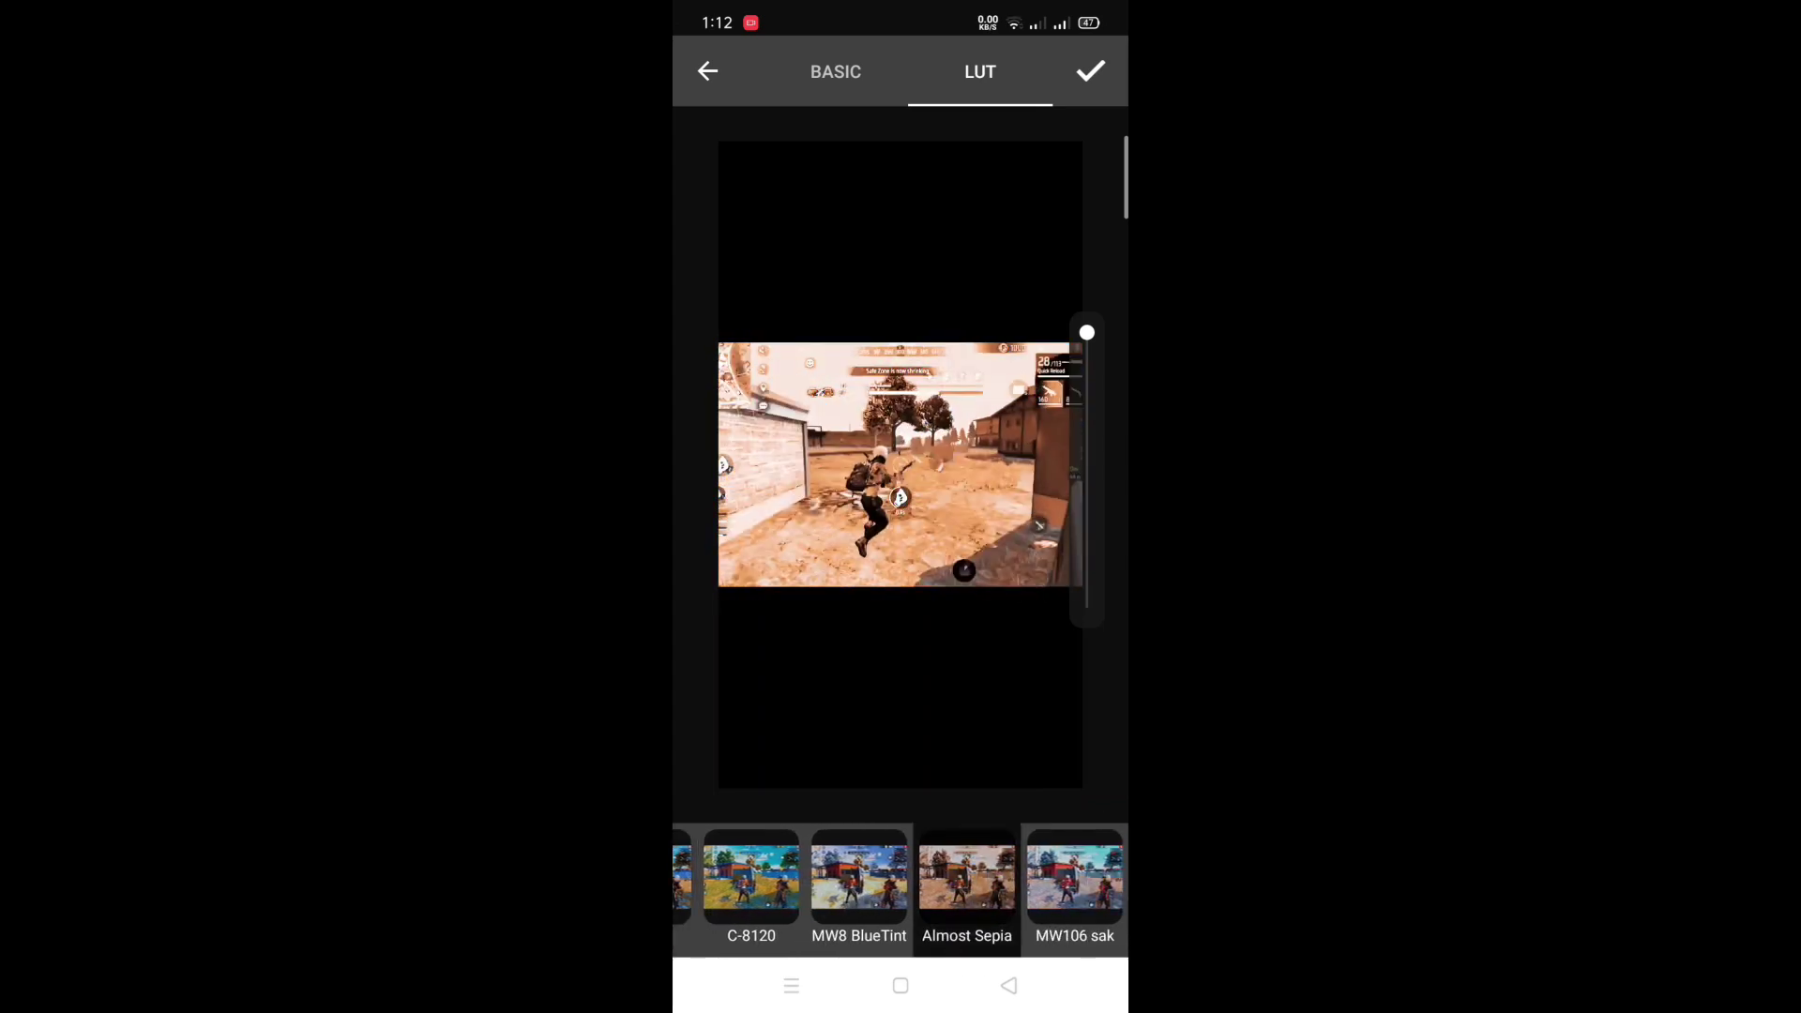
click(1076, 886)
drag(1069, 889, 830, 889)
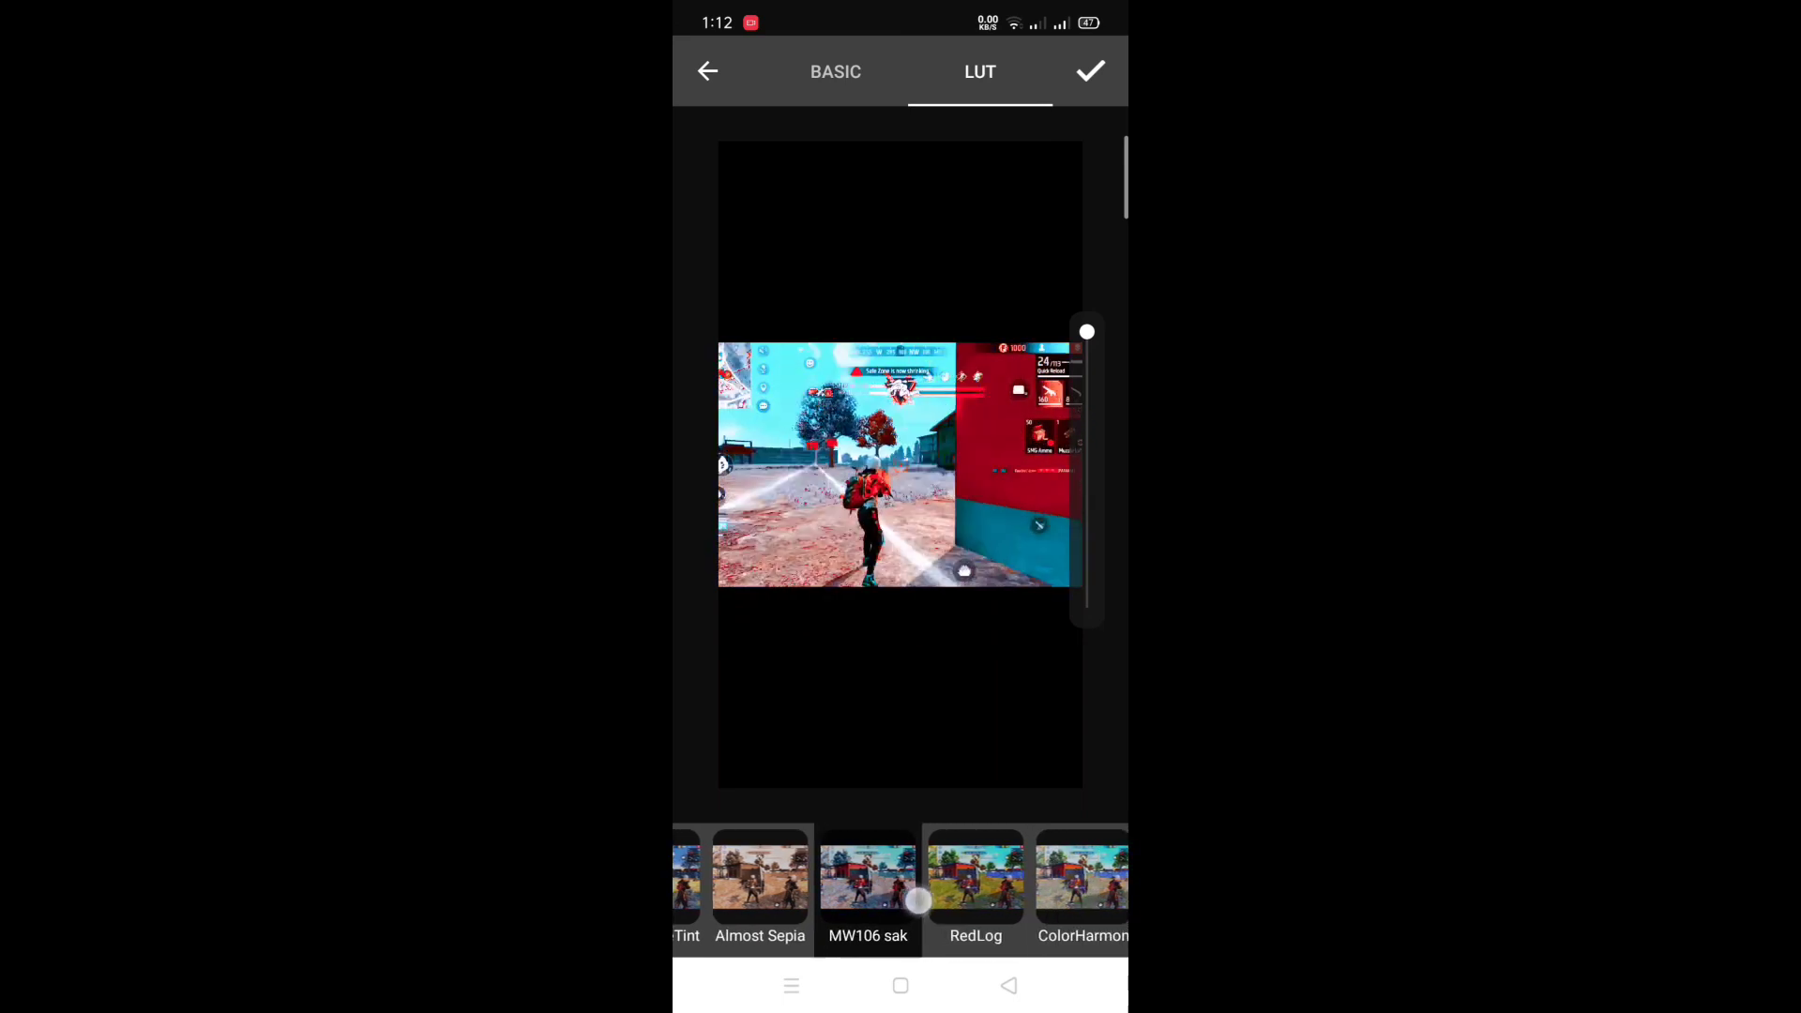
drag(1070, 889, 874, 889)
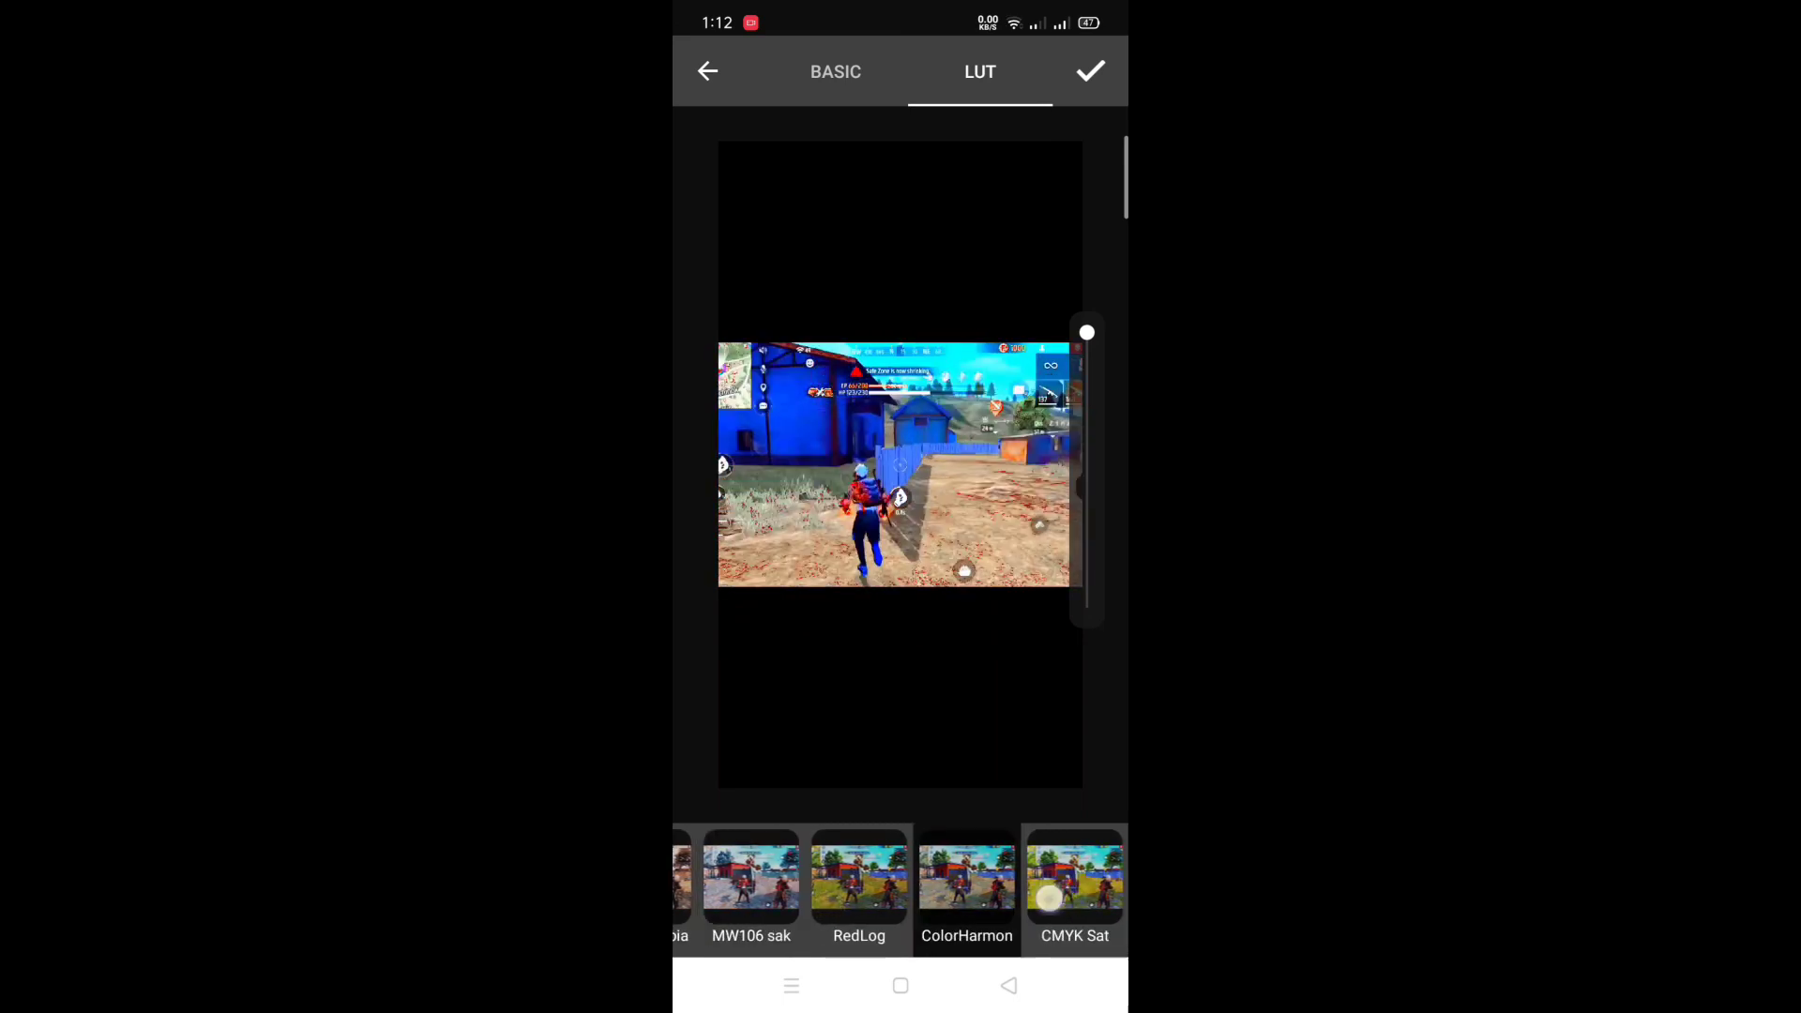
click(917, 900)
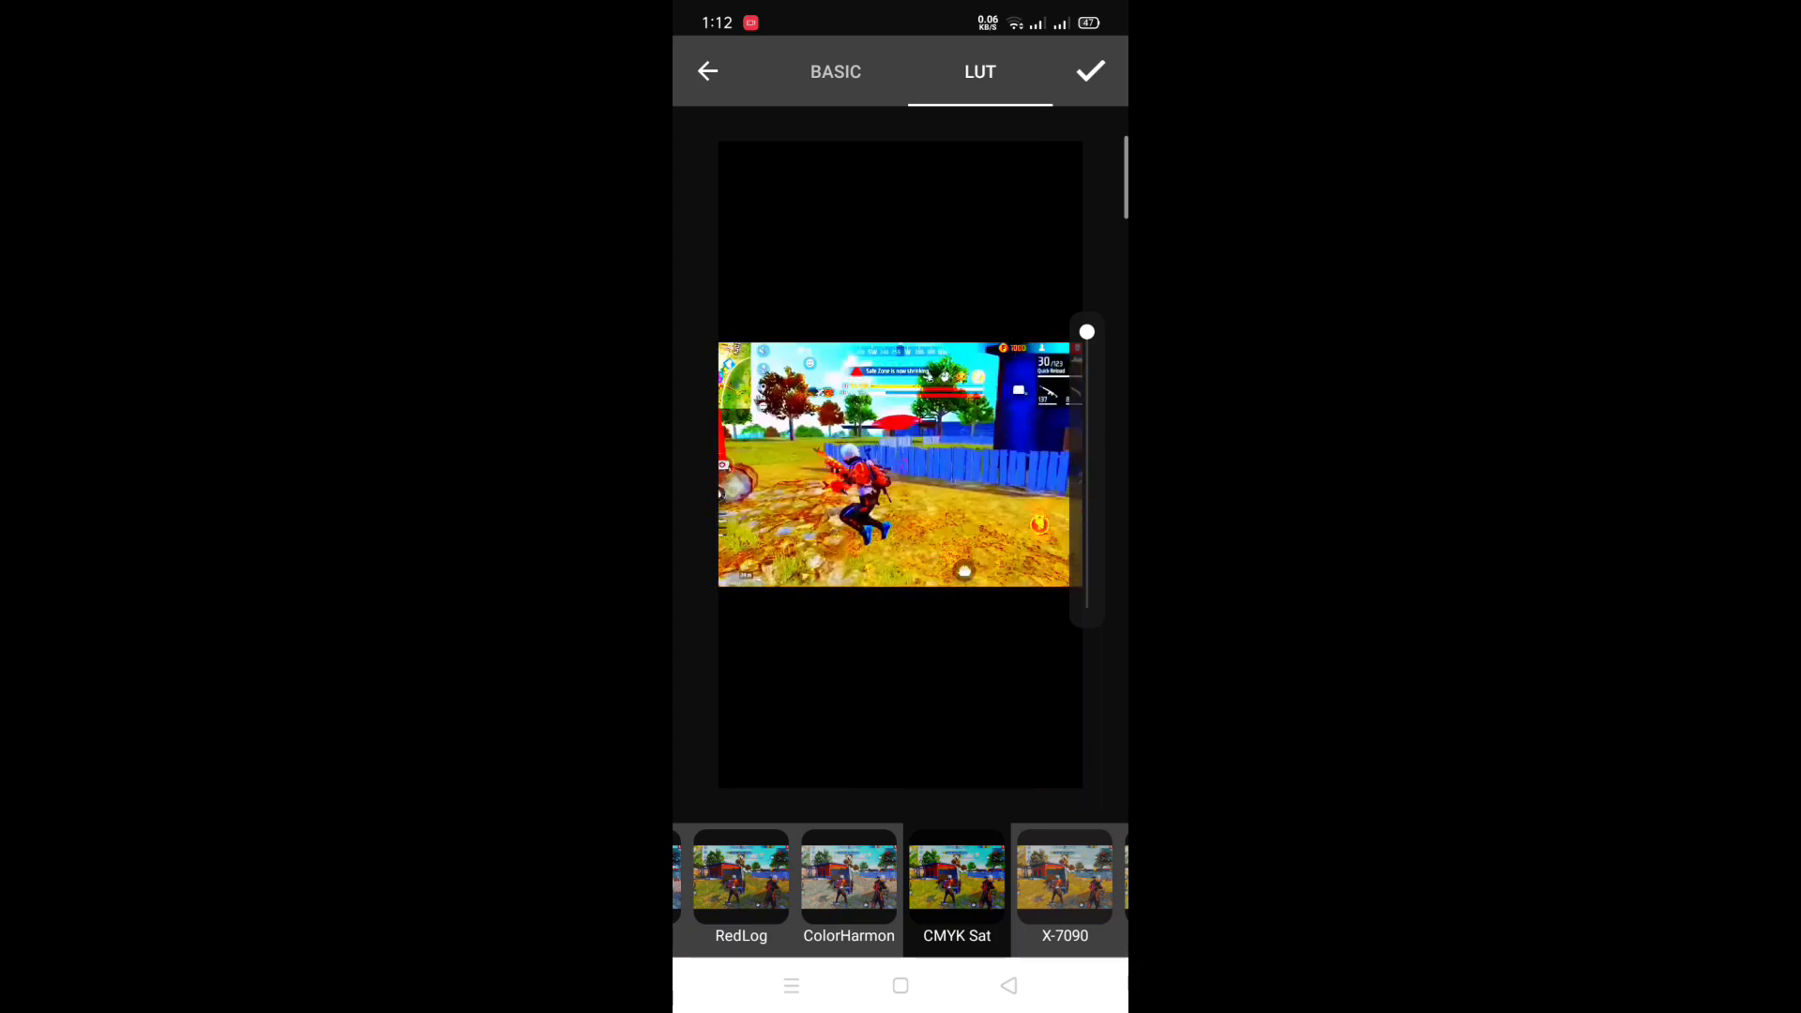
scroll(901, 887, right, 3)
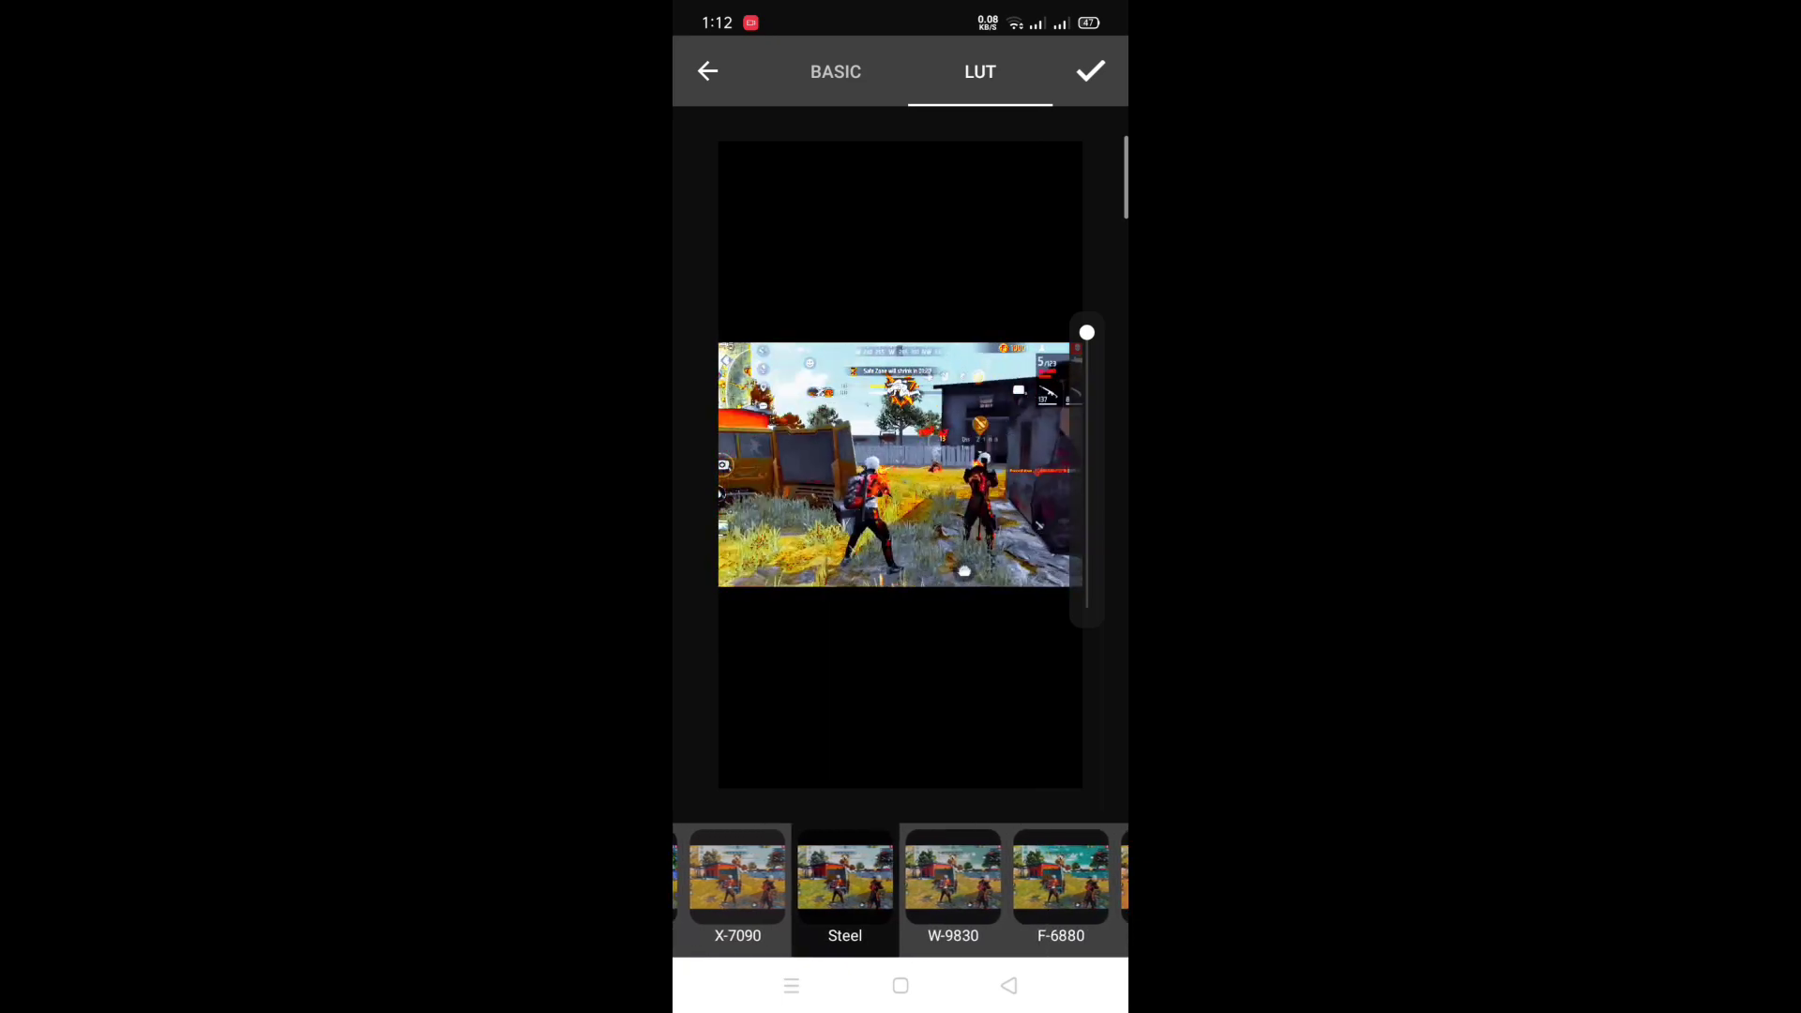
scroll(901, 887, right, 3)
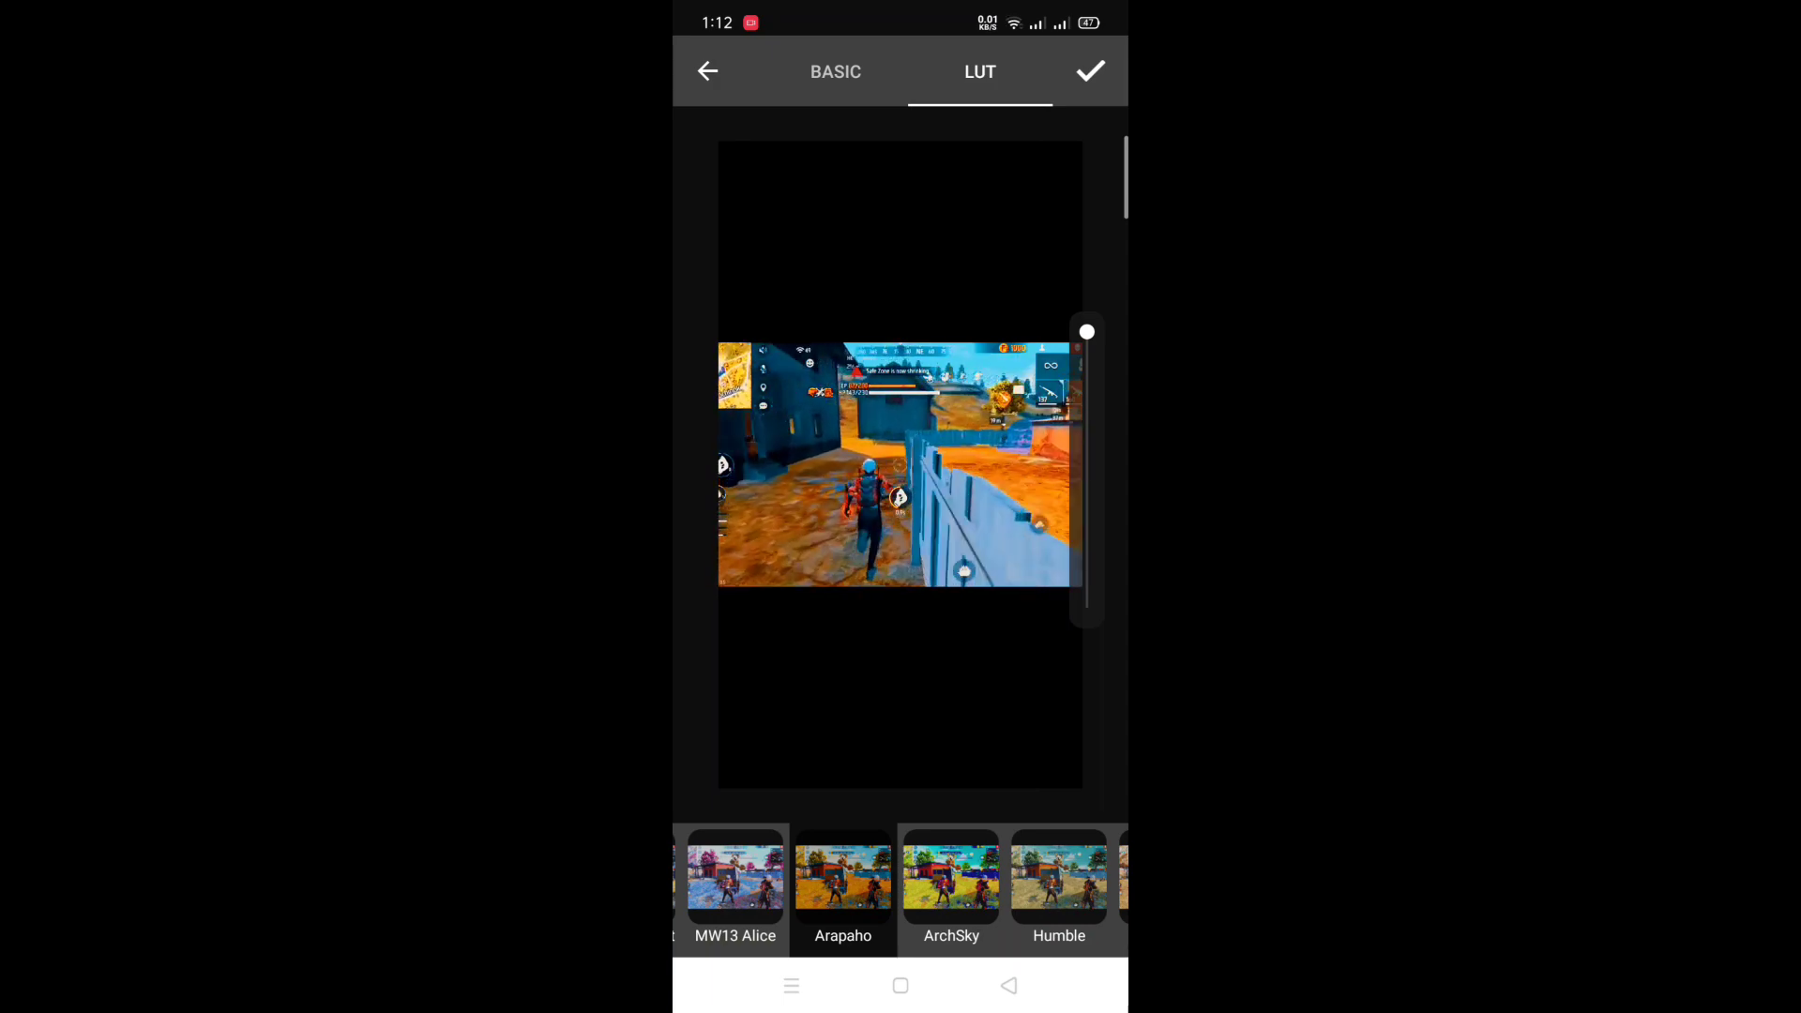
click(1090, 73)
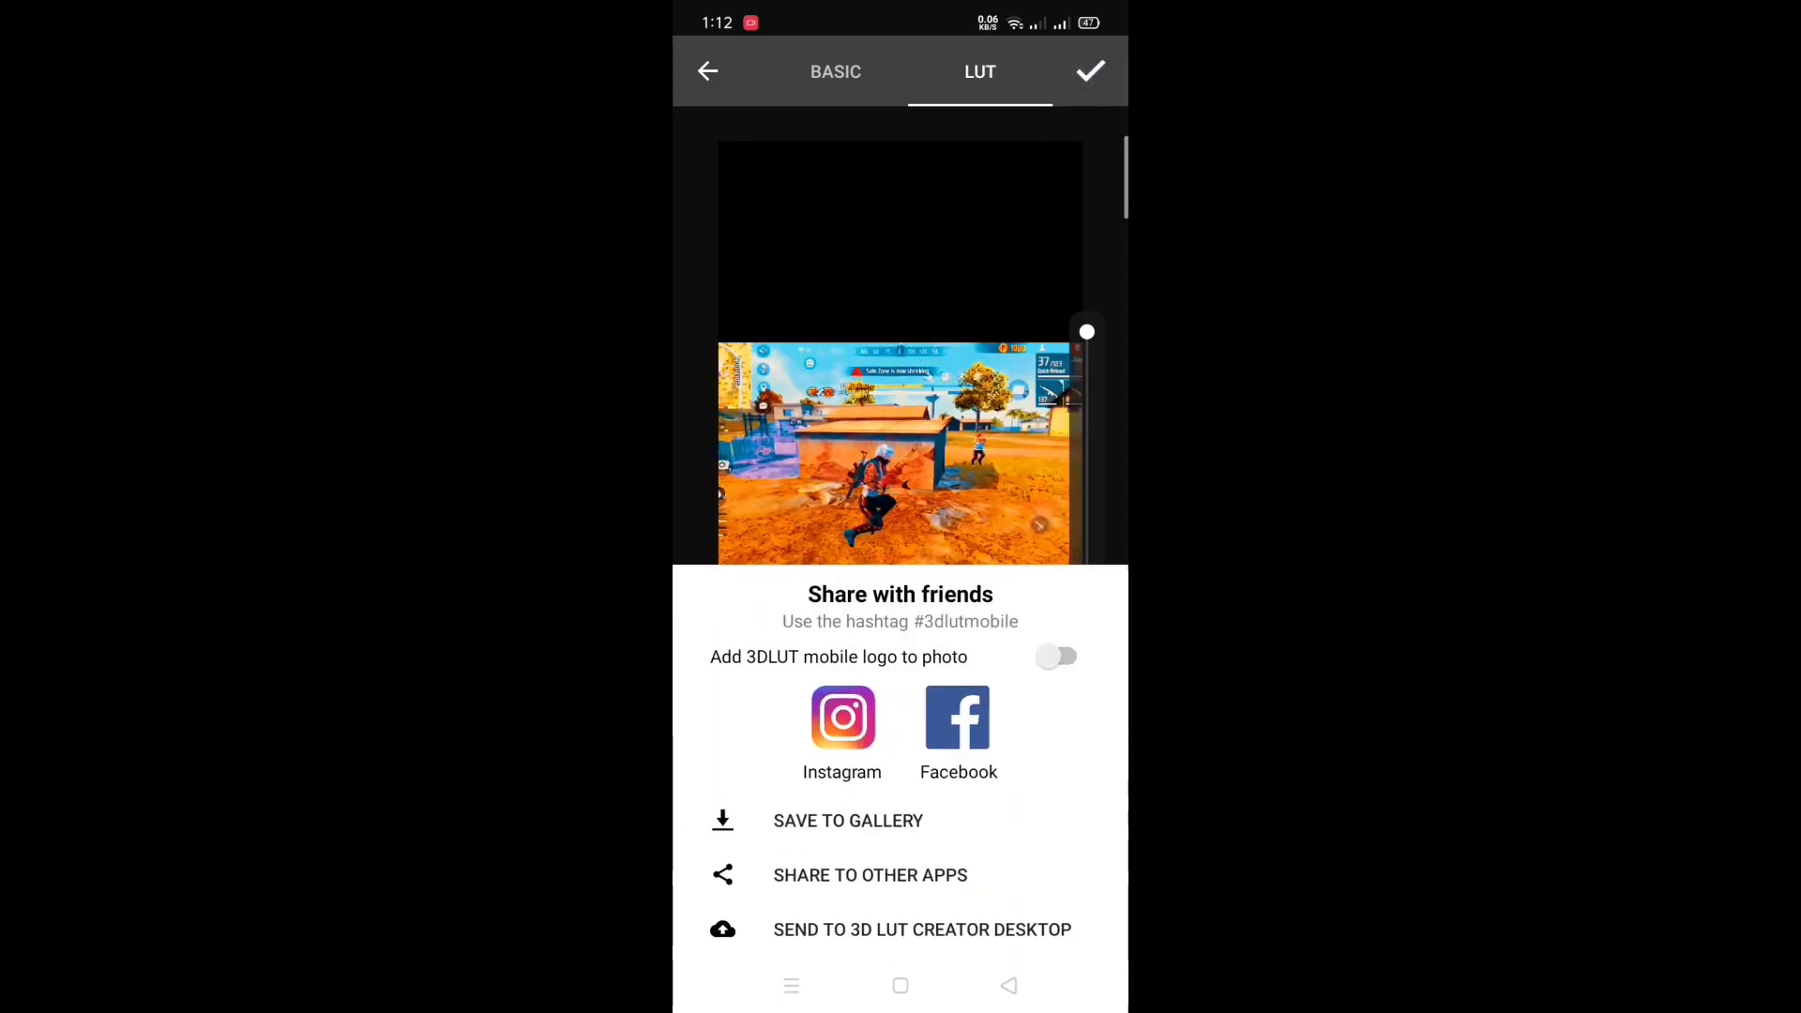
Save the Arapaho-graded video to the gallery and reopen the save sheet.
click(847, 819)
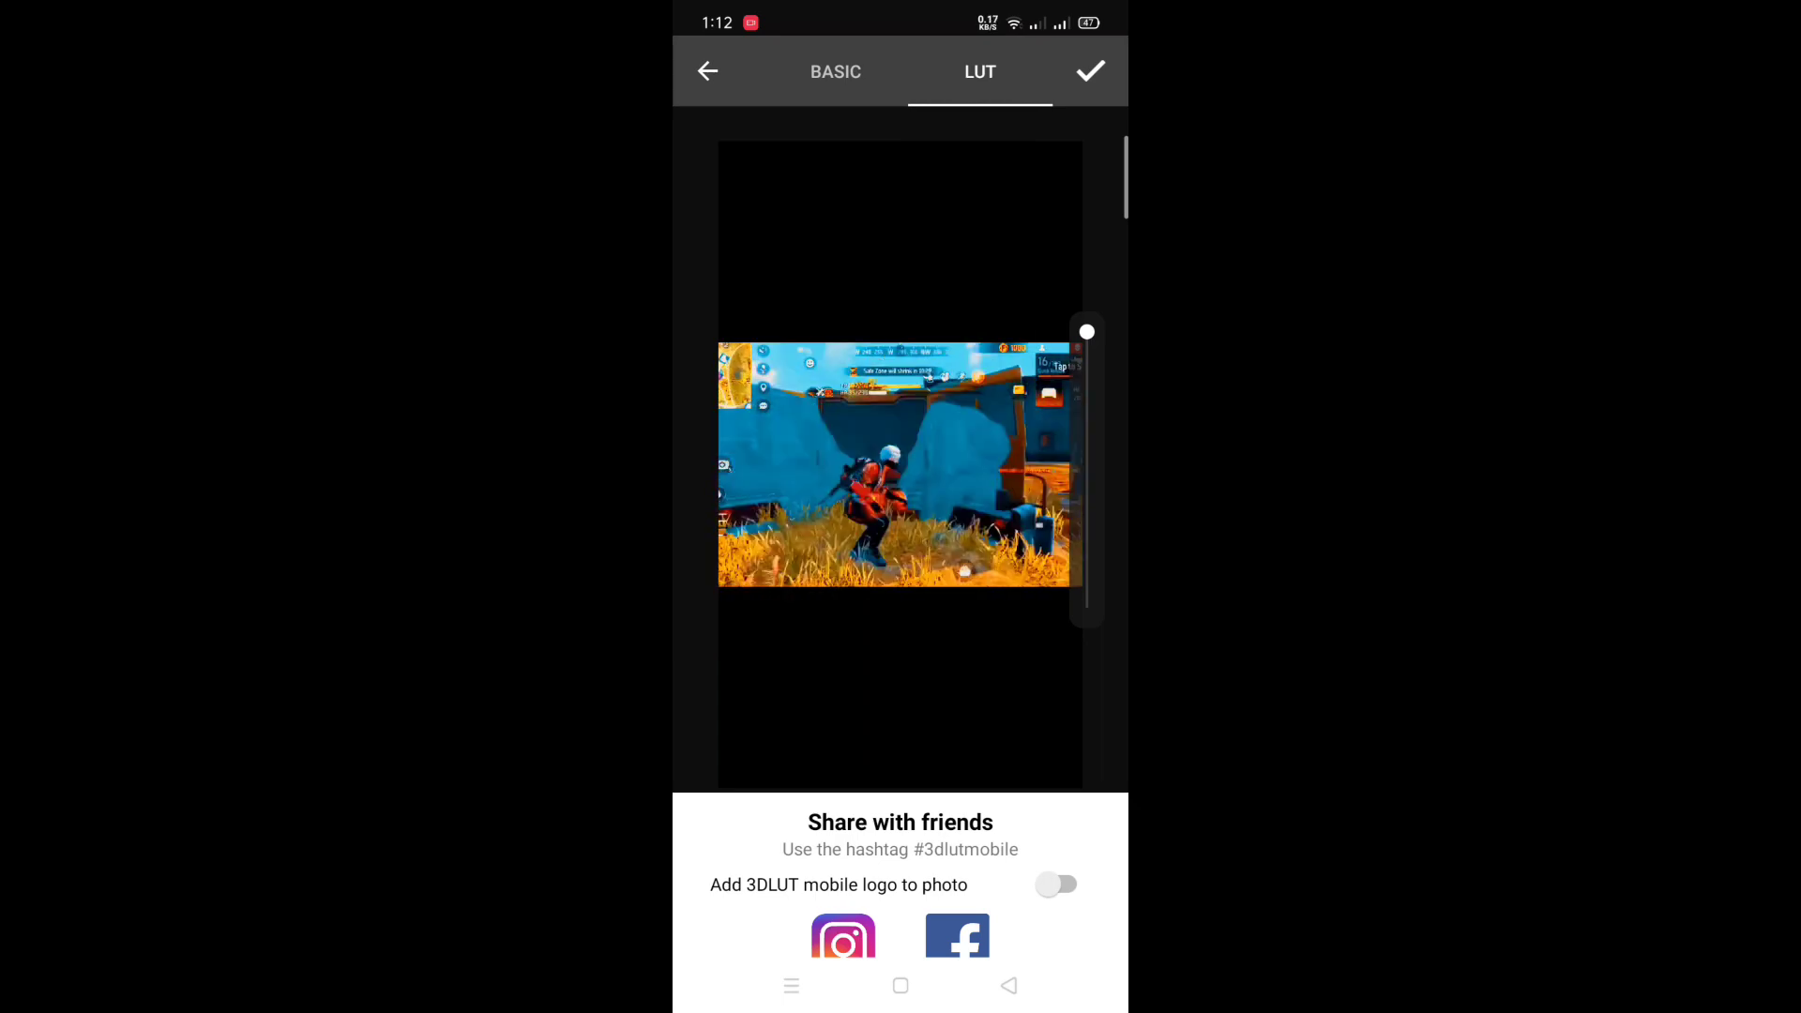
click(1091, 72)
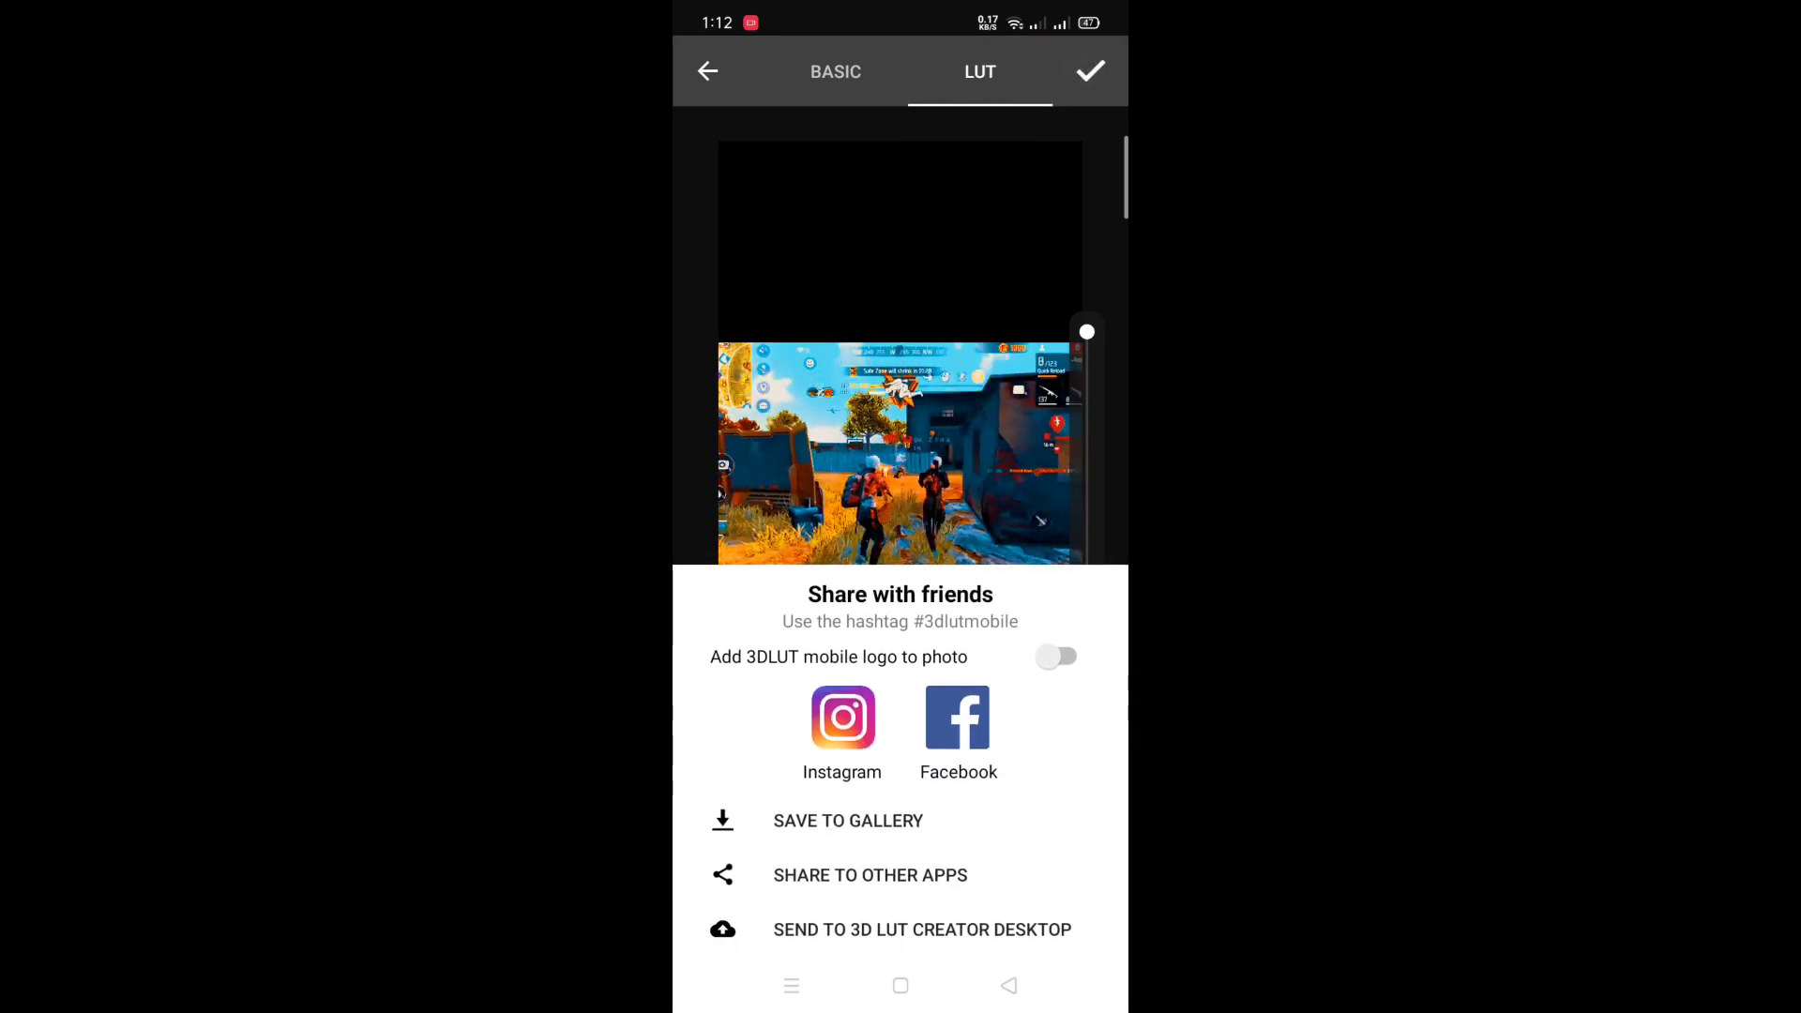